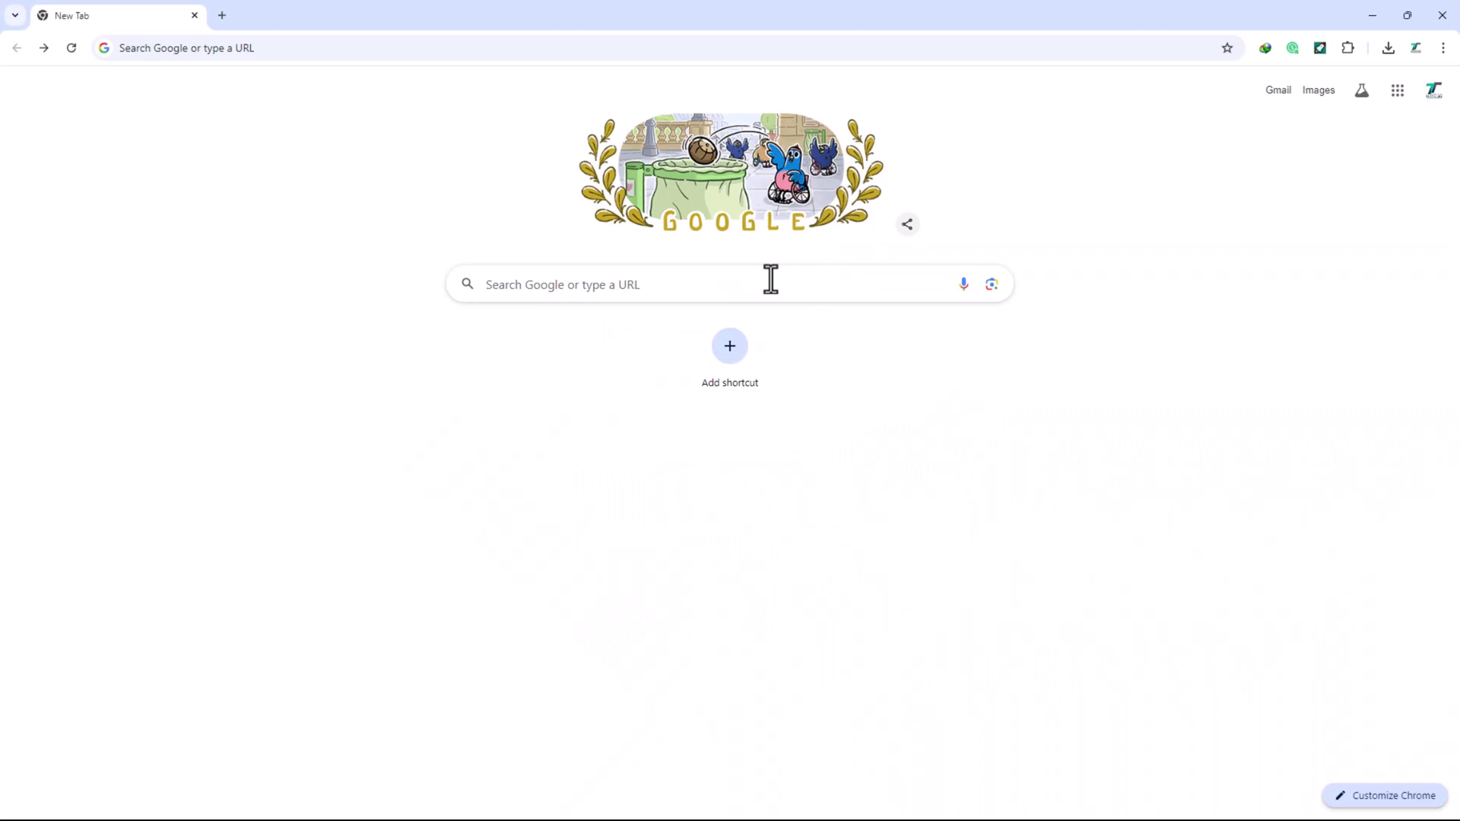
- Search Google for Afirstsoft PDF, open its official homepage and start the FREE DOWNLOAD
click(770, 281)
text(afirstsoftpdf)
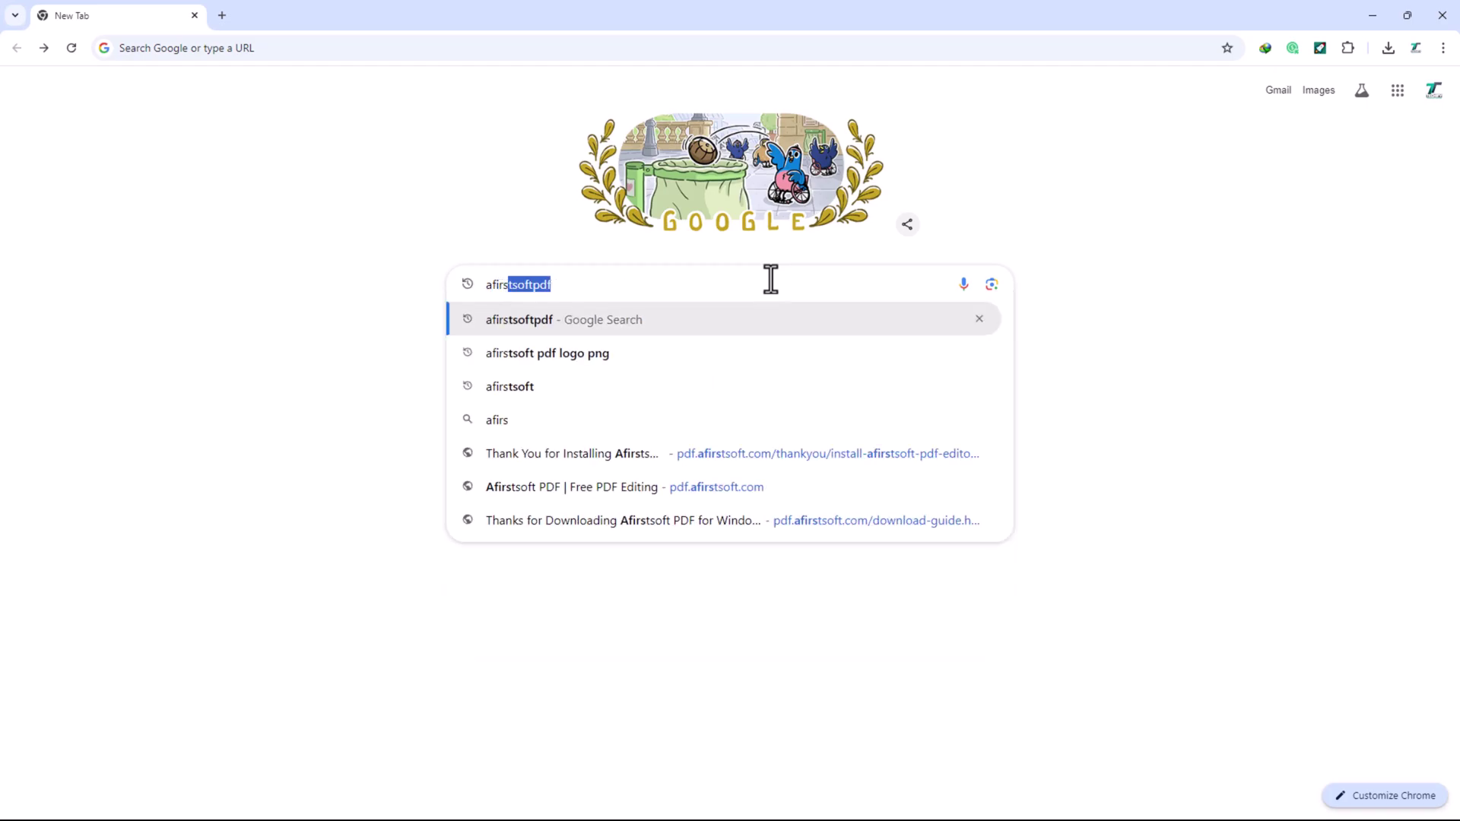
click(623, 328)
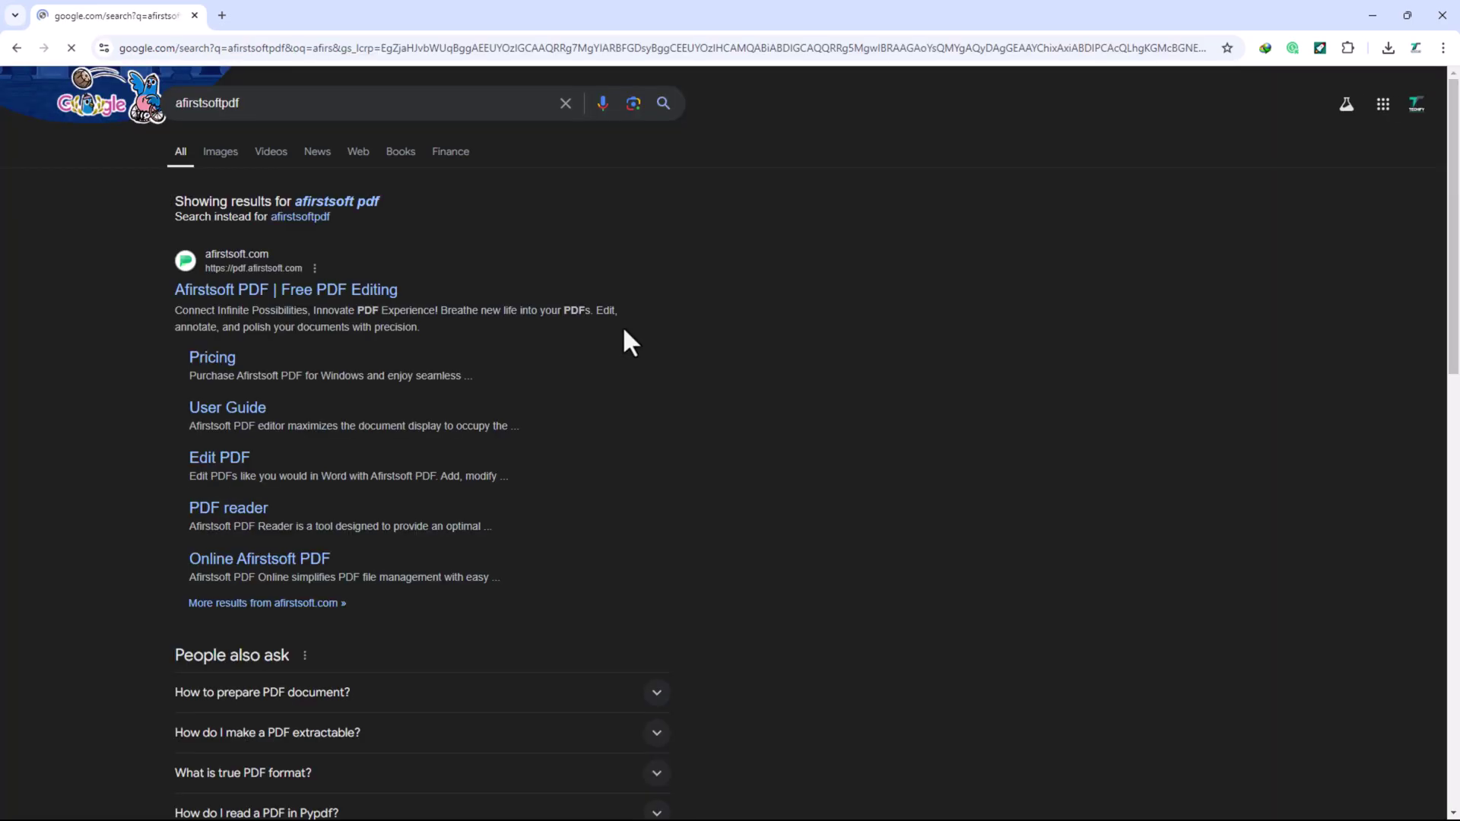
click(381, 293)
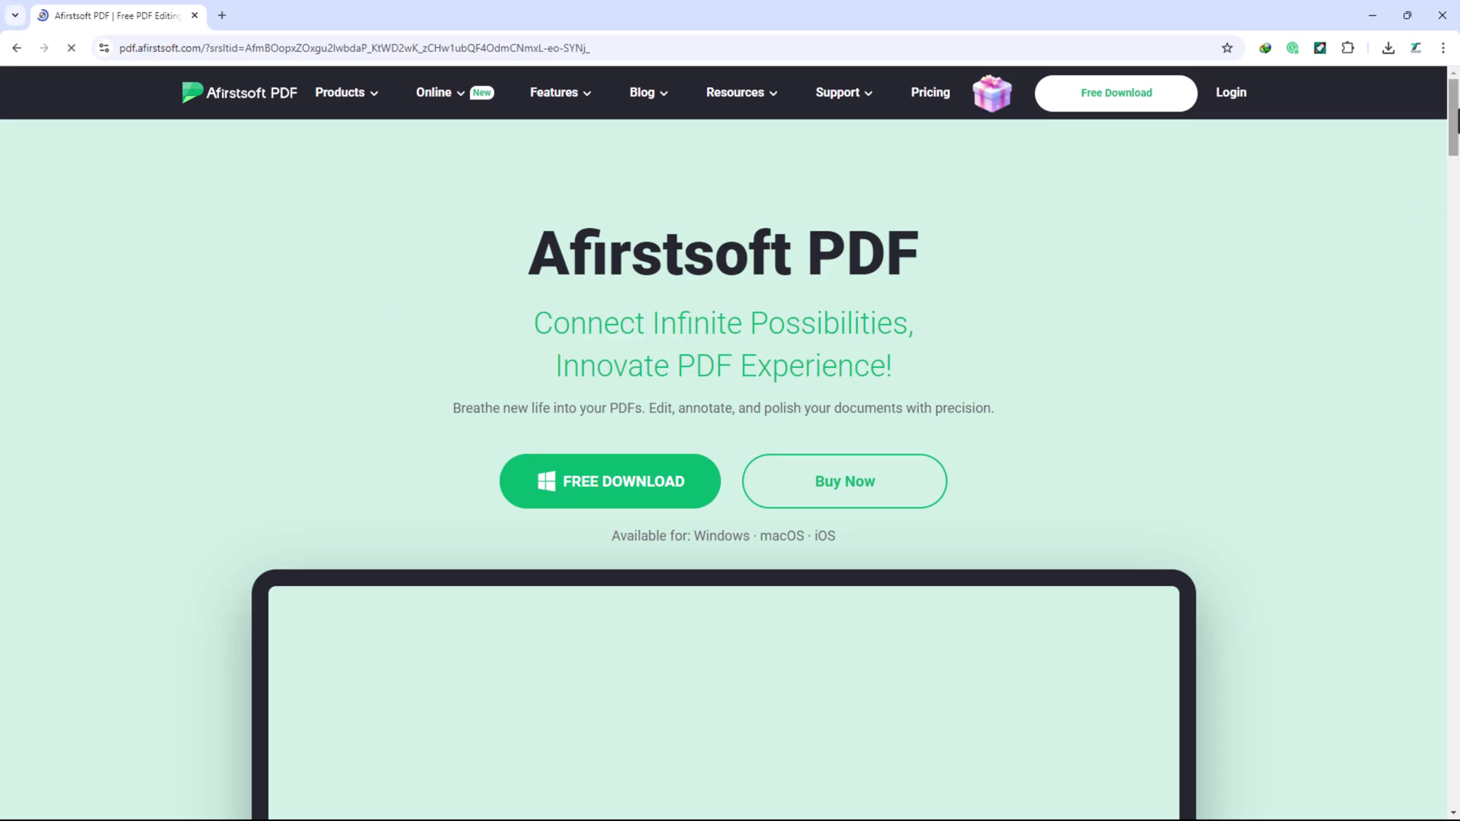
drag(1454, 126, 1455, 358)
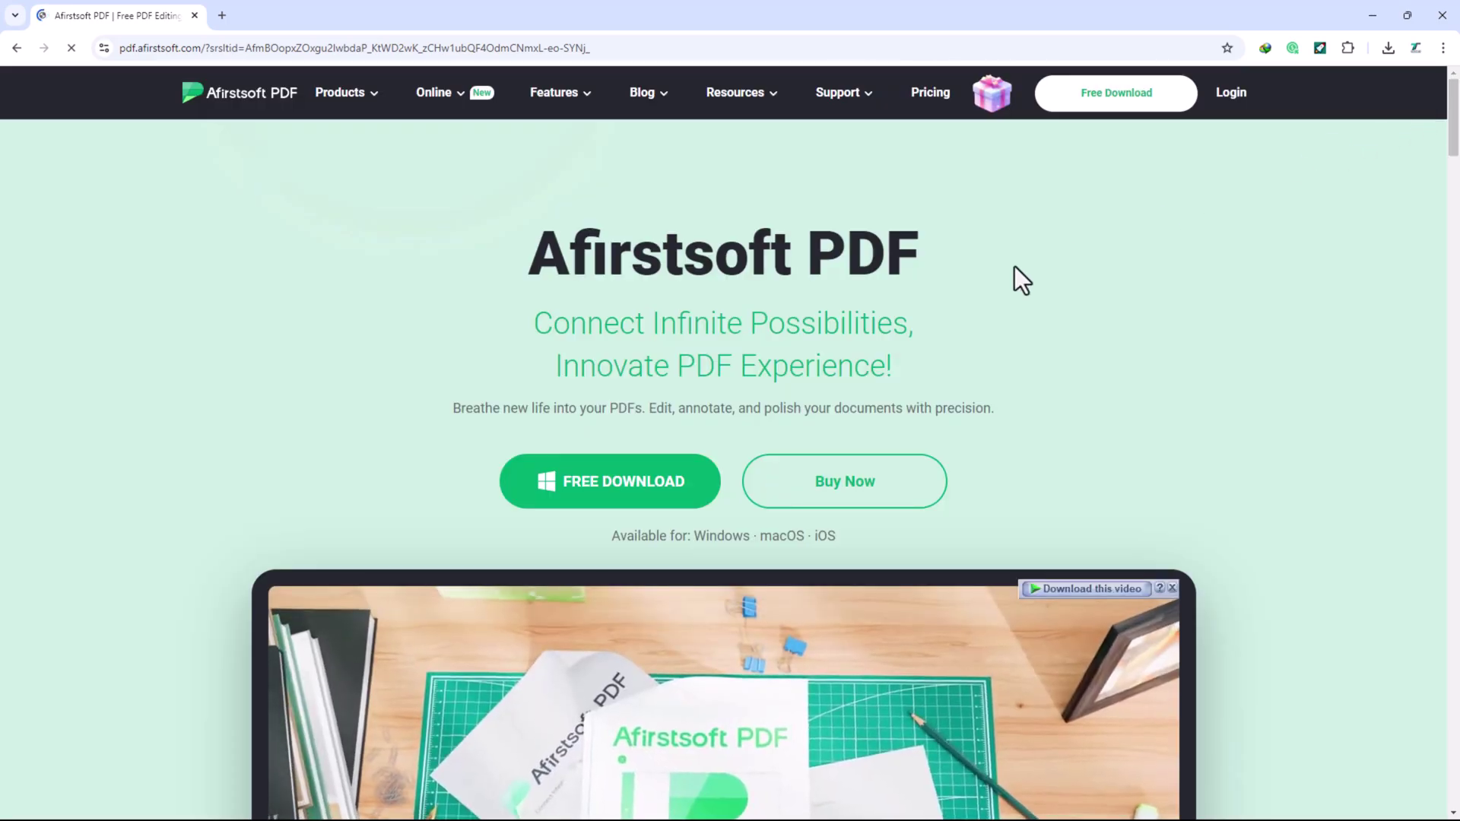
click(629, 503)
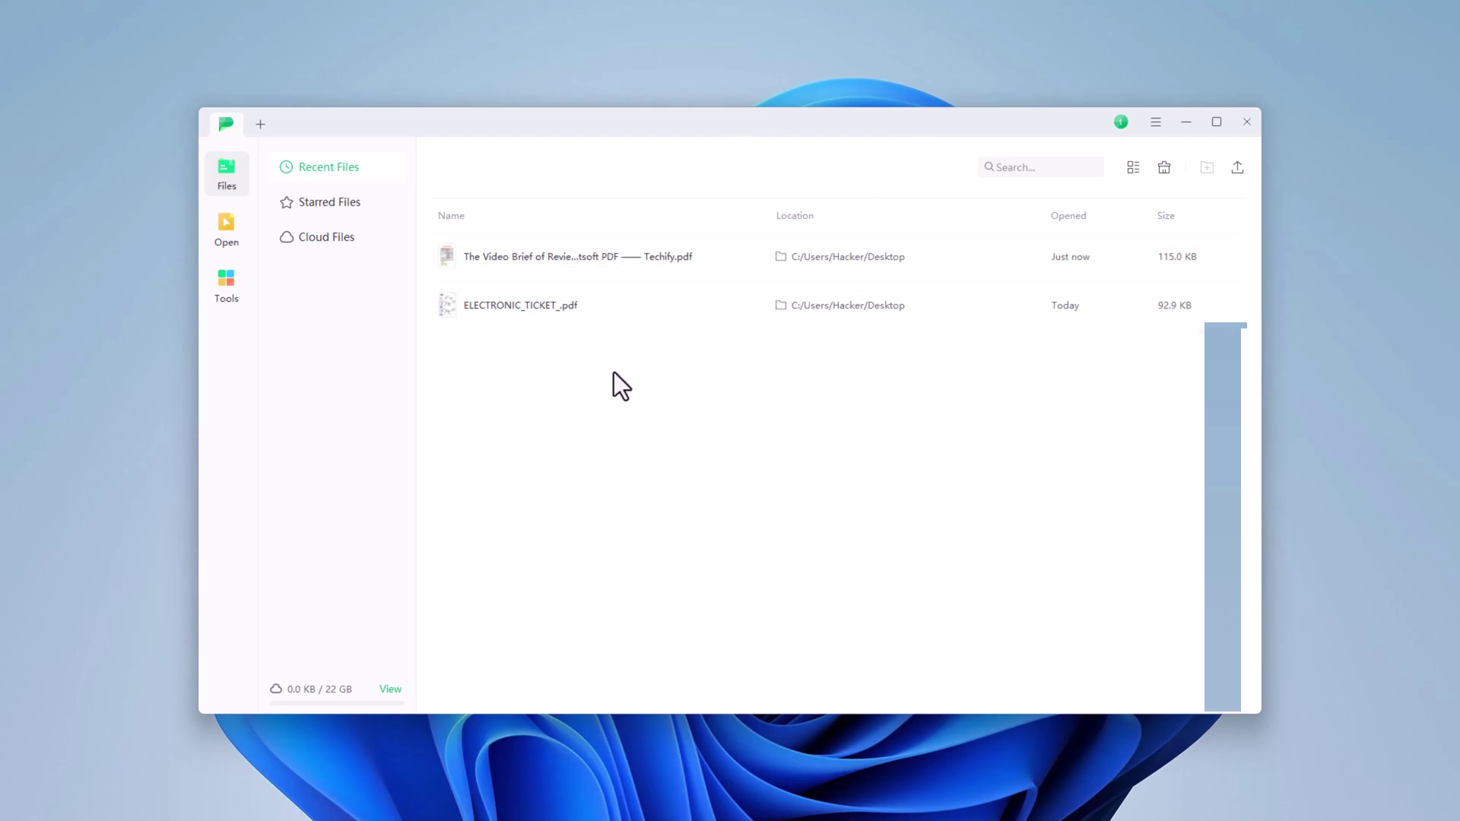
- Show the Tools page listing the PDF AI, Edit, Convert and Create PDF features
click(215, 292)
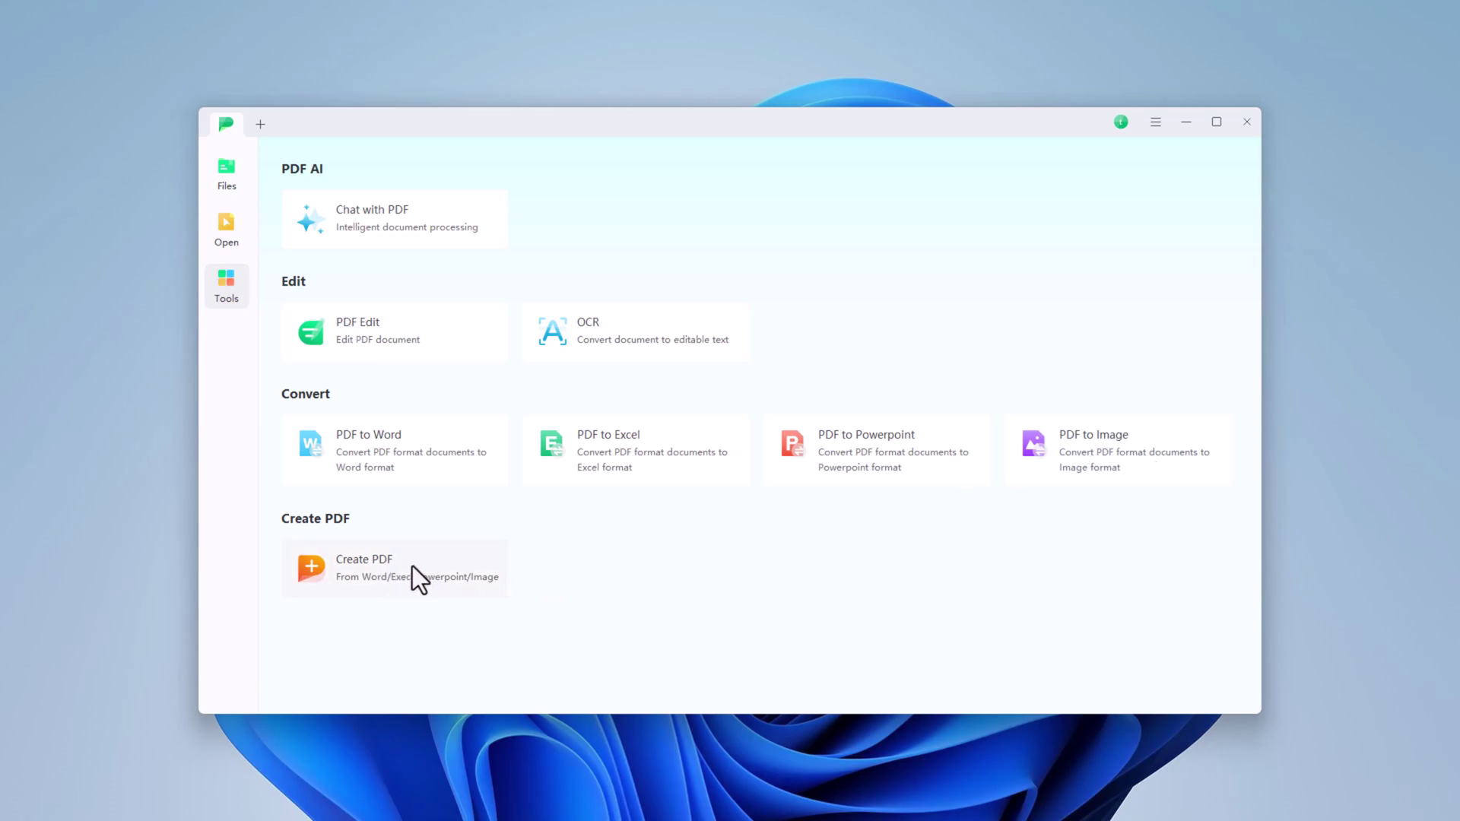
- Open ELECTRONIC_TICKET_.pdf from the Desktop and switch it into Edit mode
click(230, 229)
scroll(691, 350, down, 2)
scroll(707, 327, up, 2)
click(723, 319)
click(795, 495)
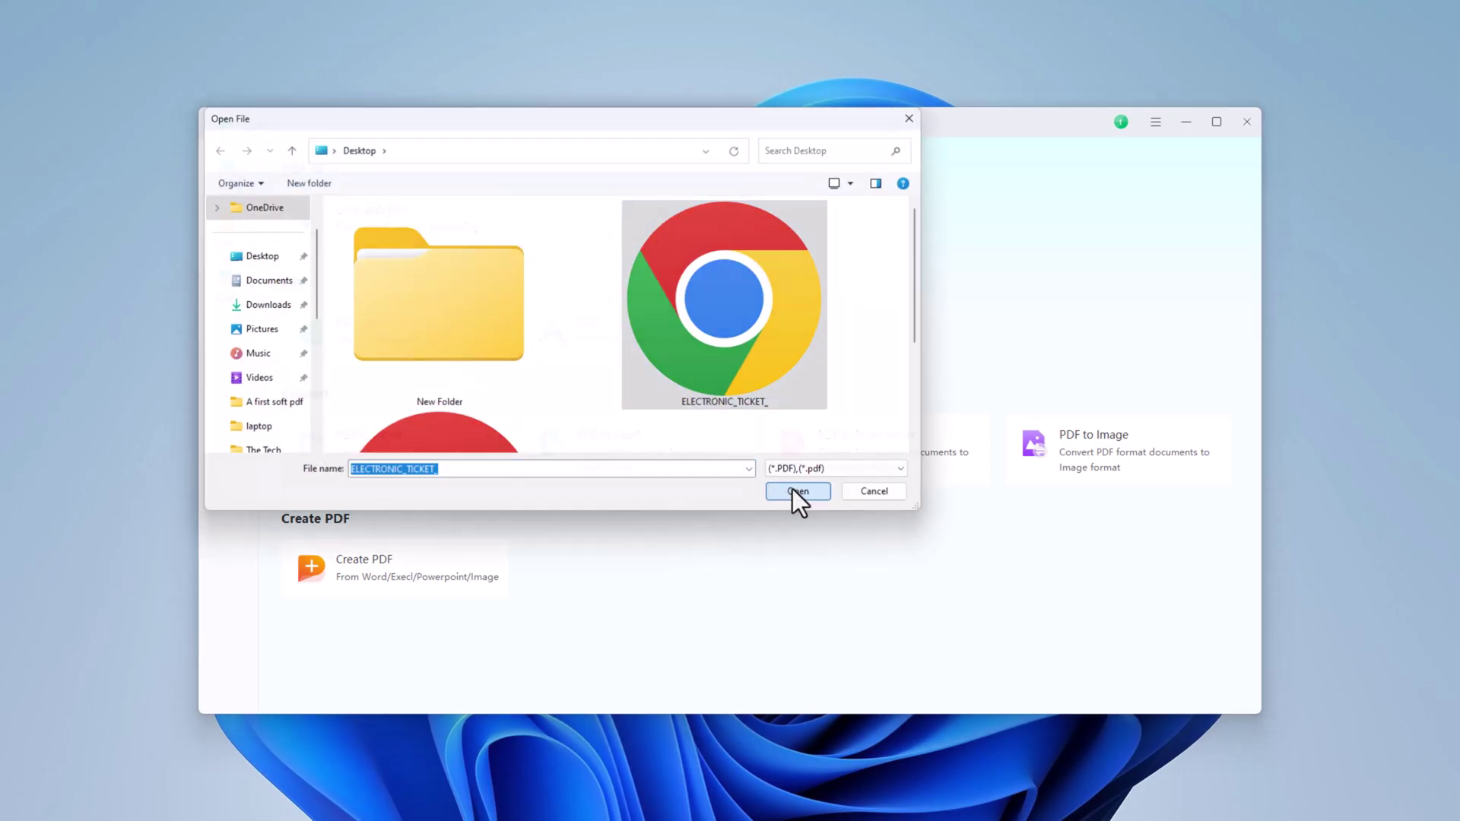
scroll(1055, 461, up, 3)
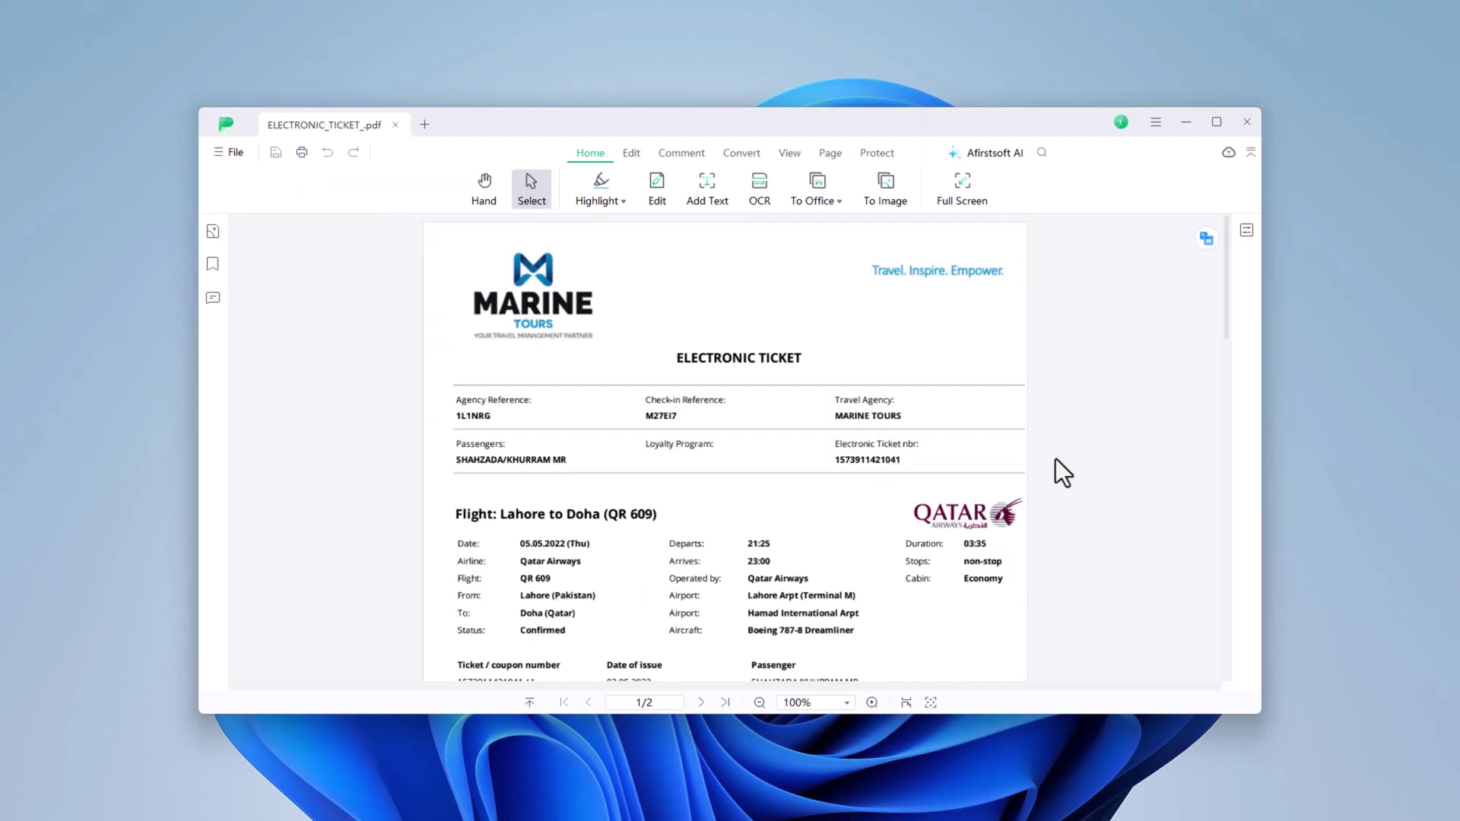
click(656, 187)
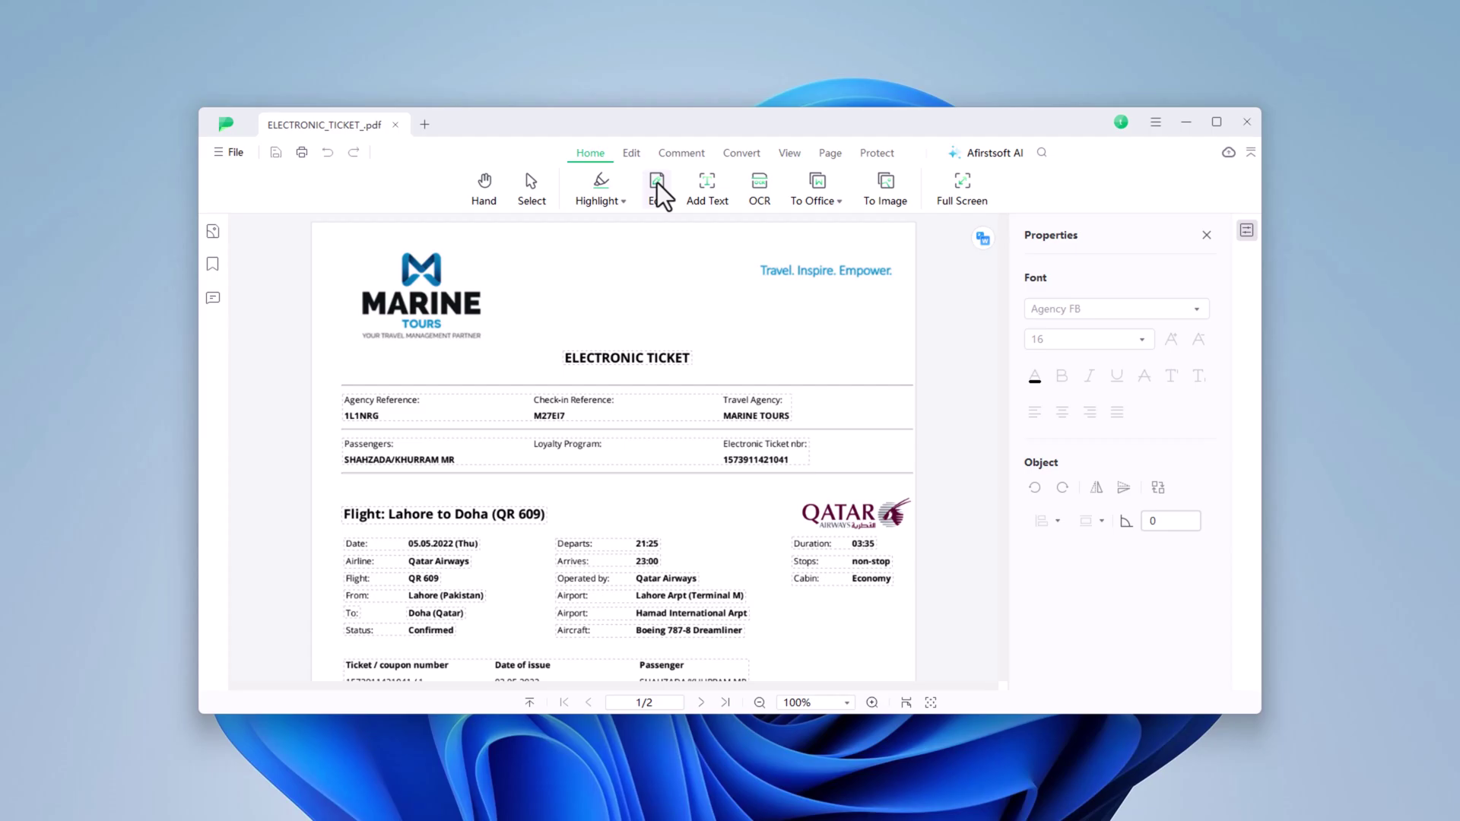
- Replace the ELECTRONIC TICKET heading text with 'Techify channel please subscribe'
click(621, 363)
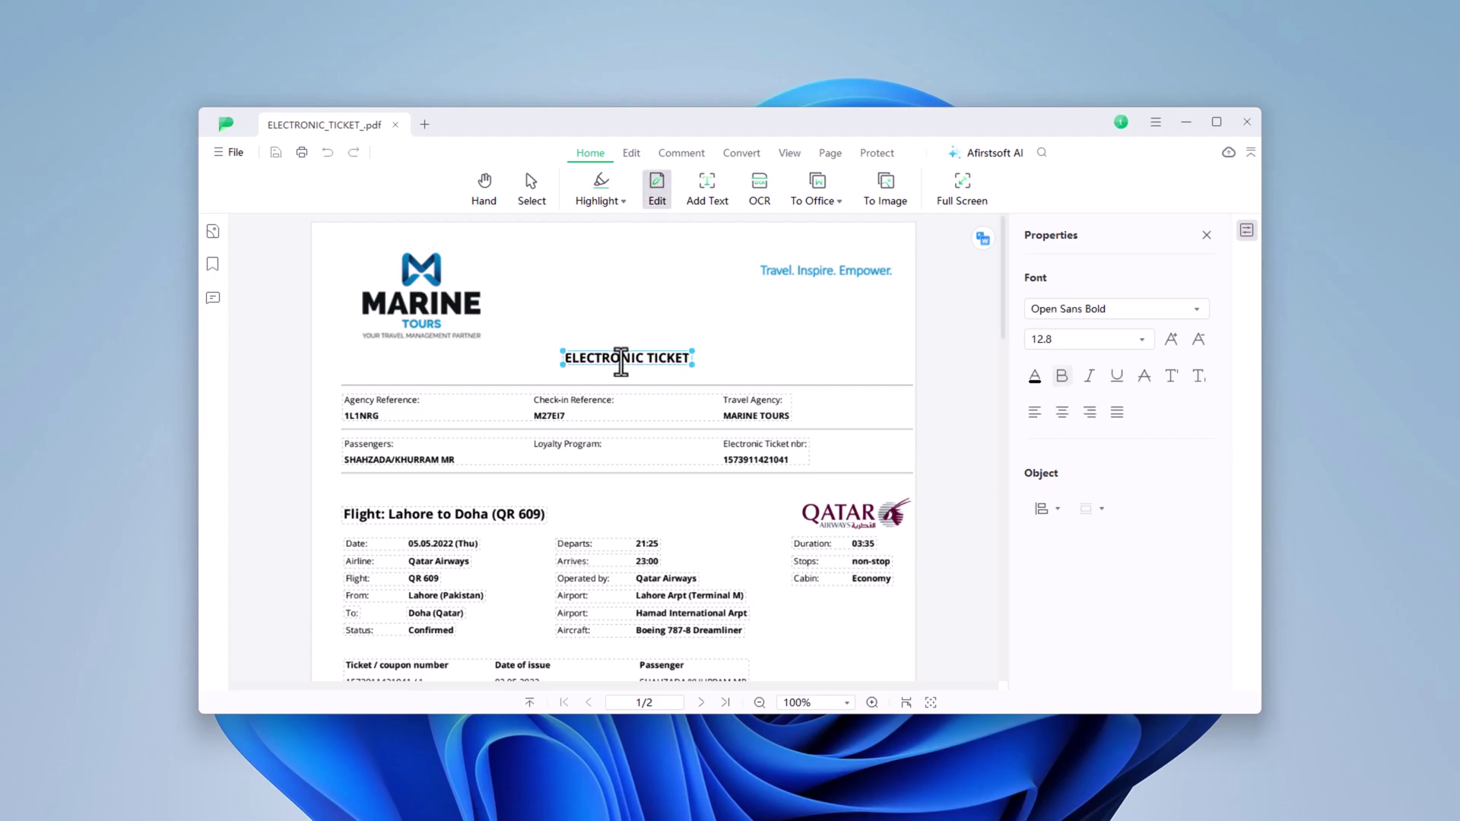
double_click(622, 362)
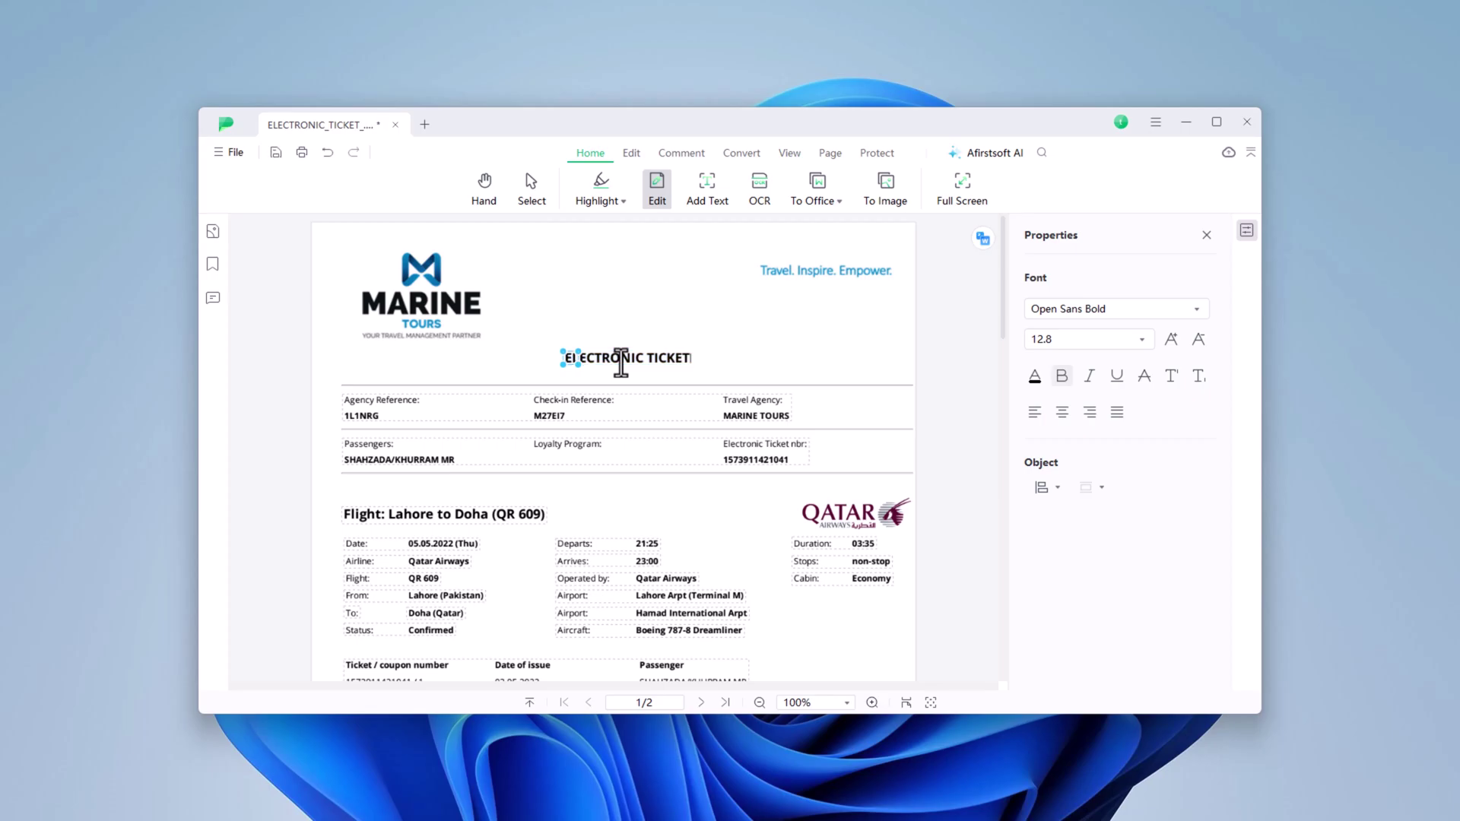
text(Techify channel please subscribe)
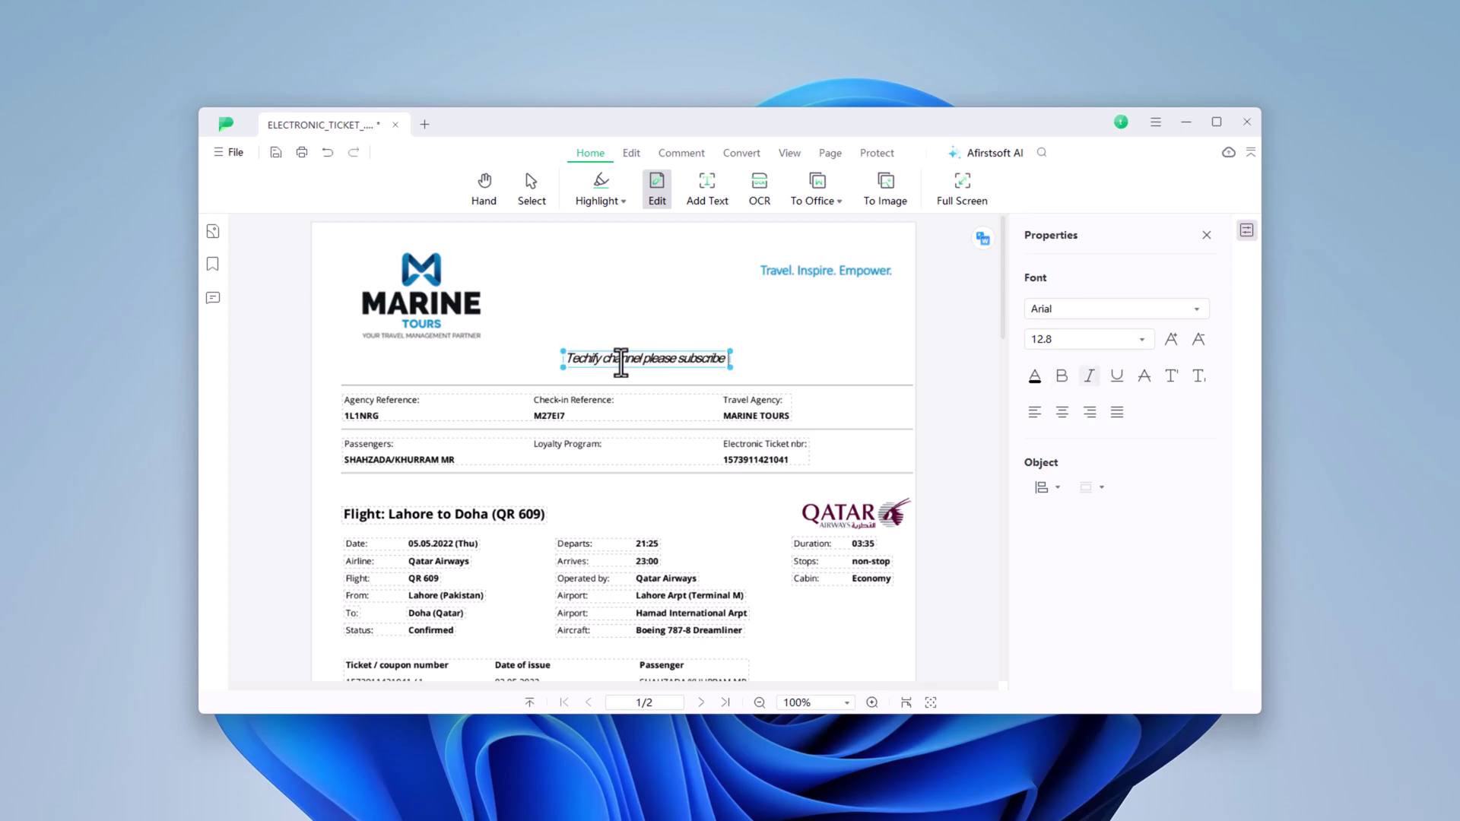
- Format the new heading as dark-red Arial Black, size 18, left-aligned
drag(732, 360, 551, 362)
click(1198, 308)
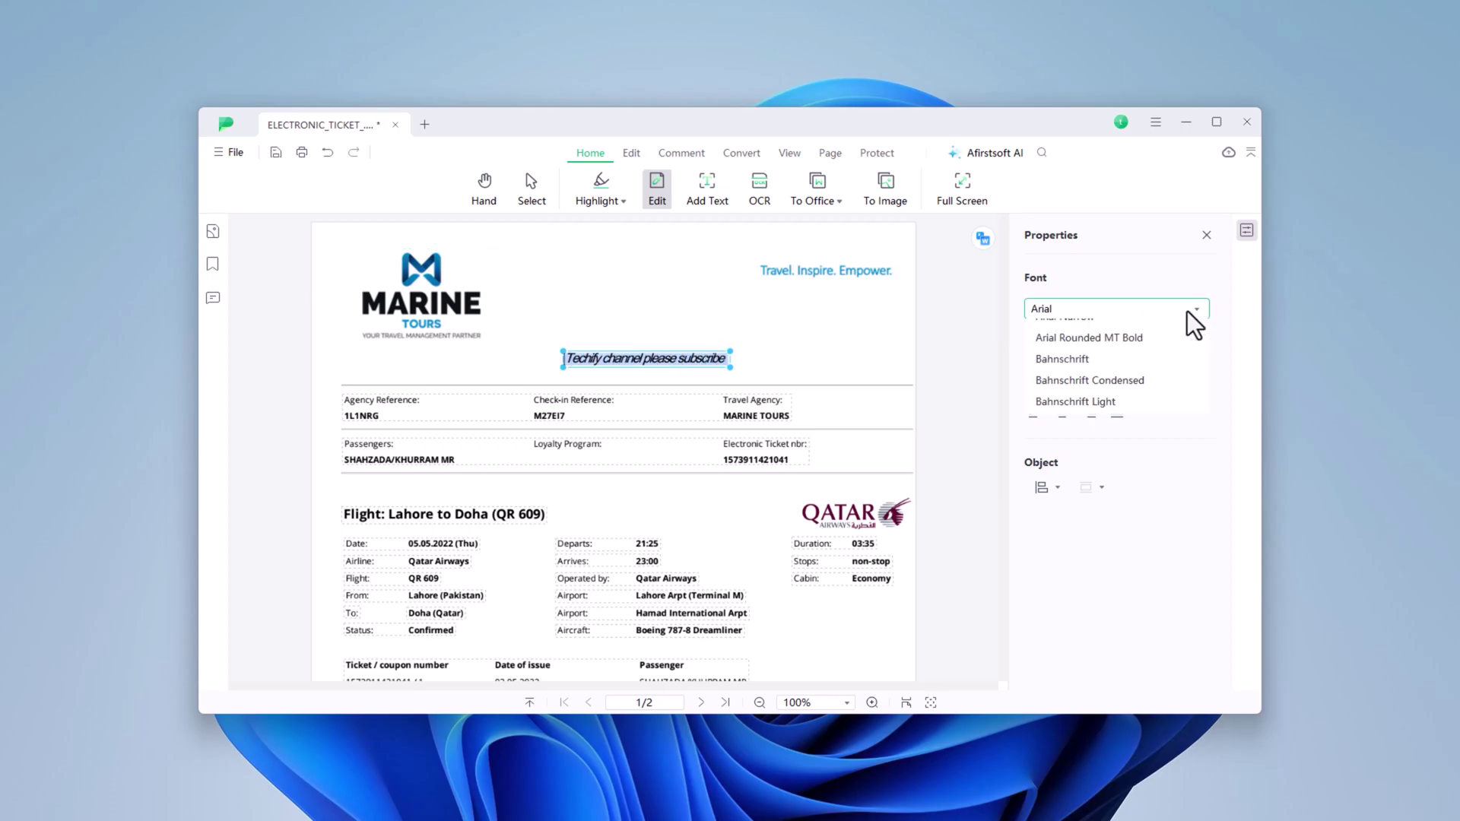
click(1110, 333)
click(1108, 340)
click(1058, 424)
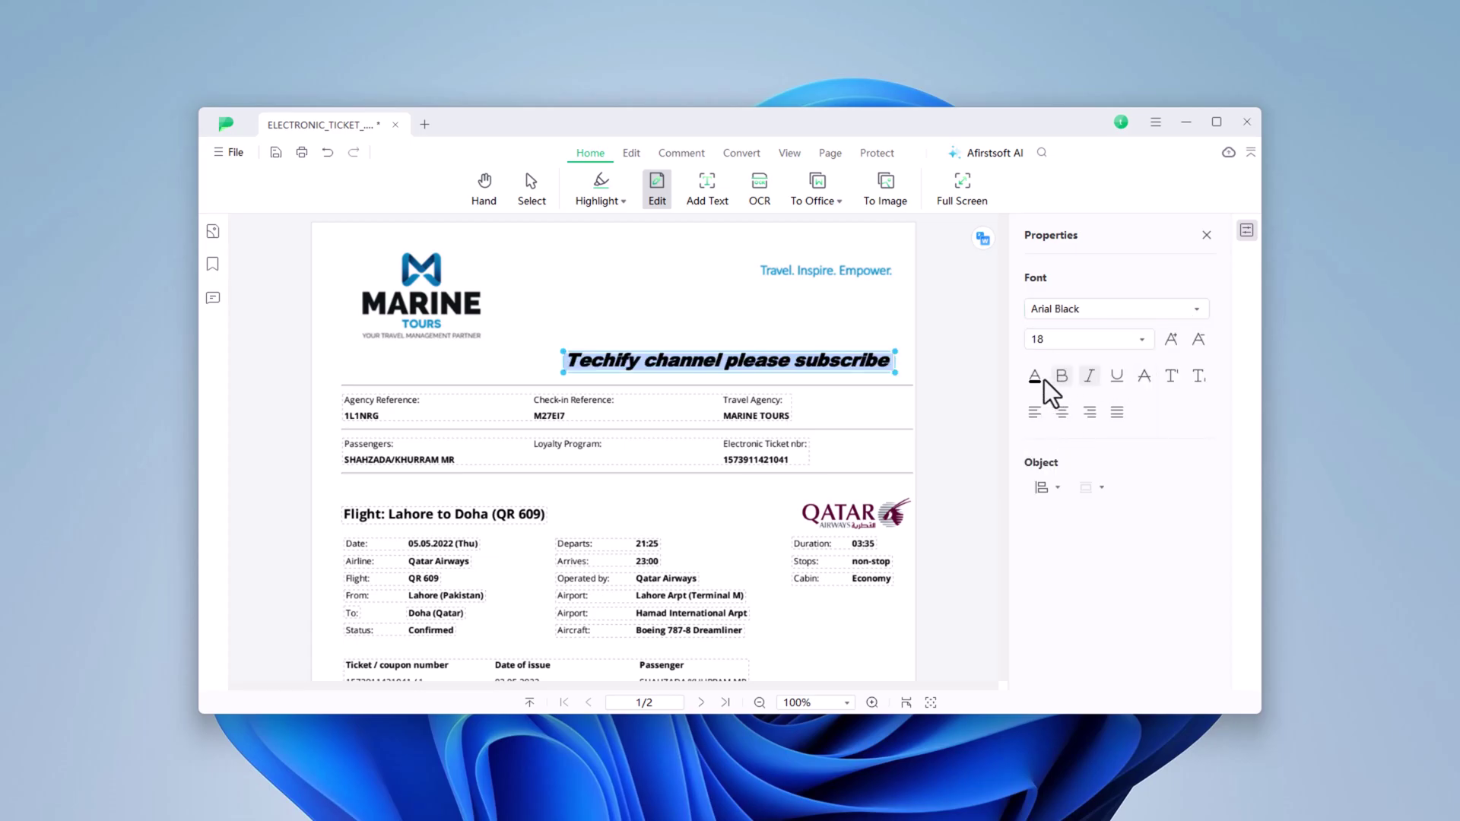
click(1034, 376)
click(1117, 522)
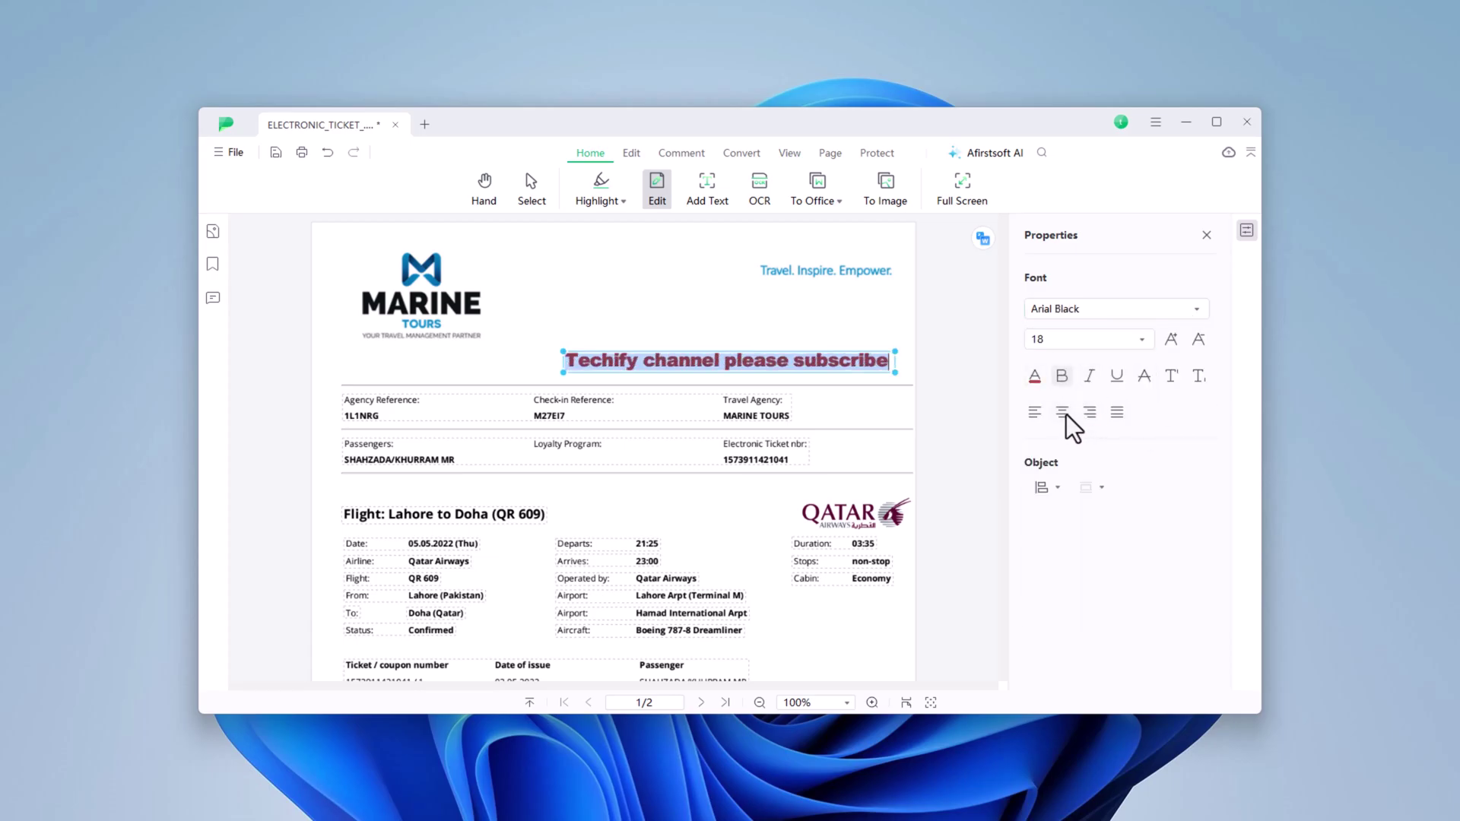
click(1089, 411)
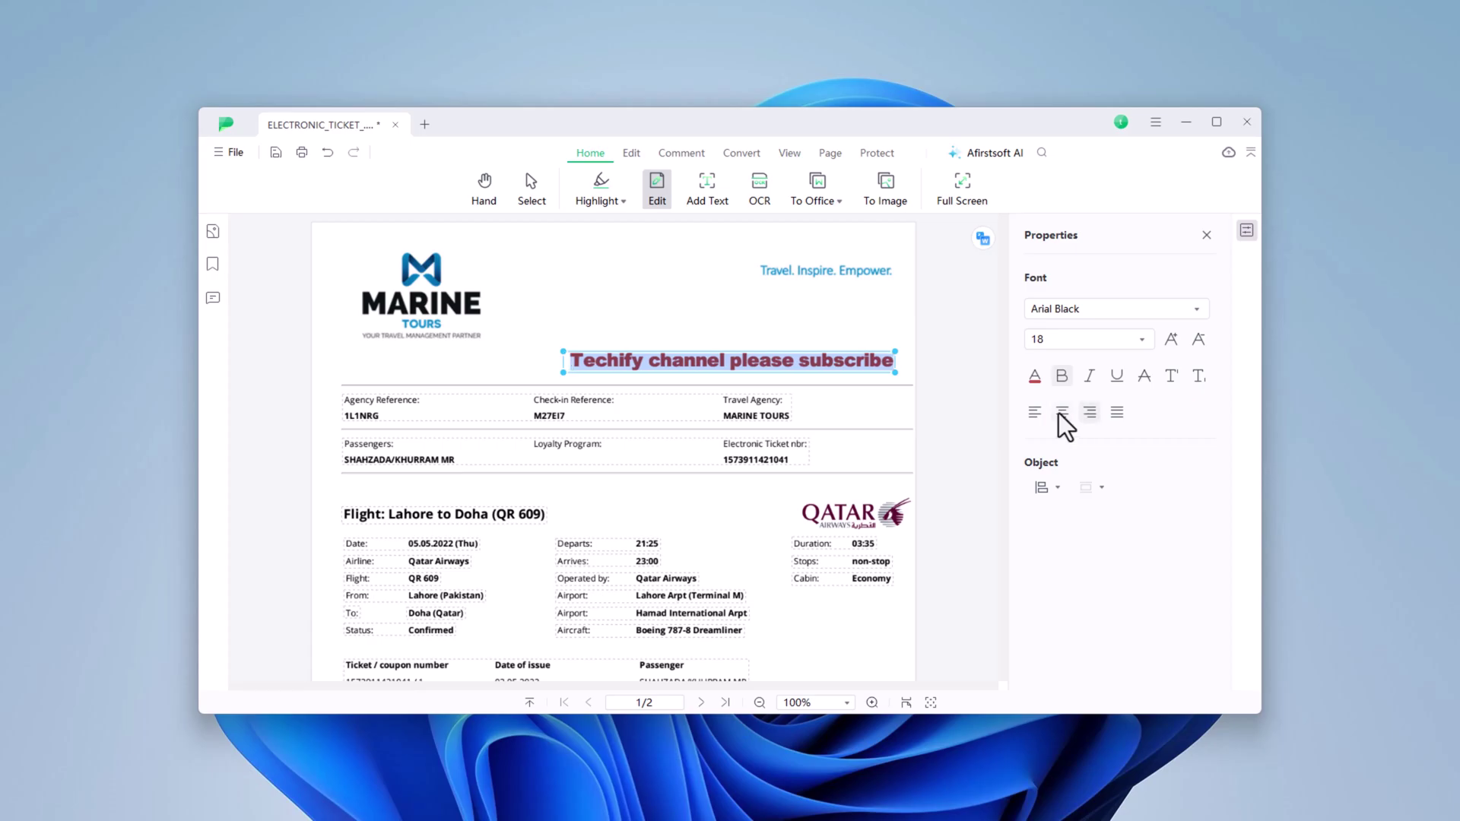
click(1034, 414)
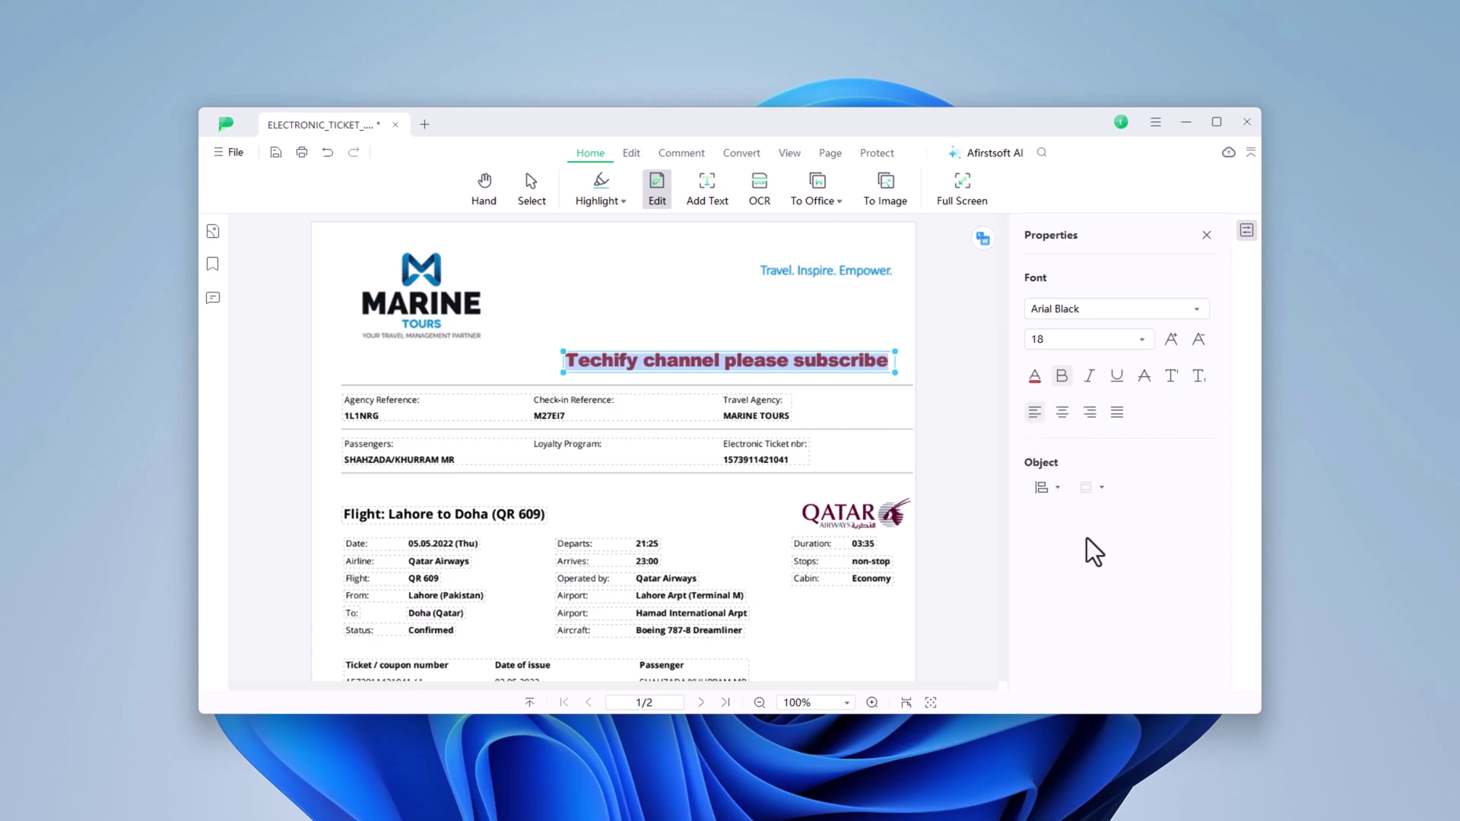
click(694, 290)
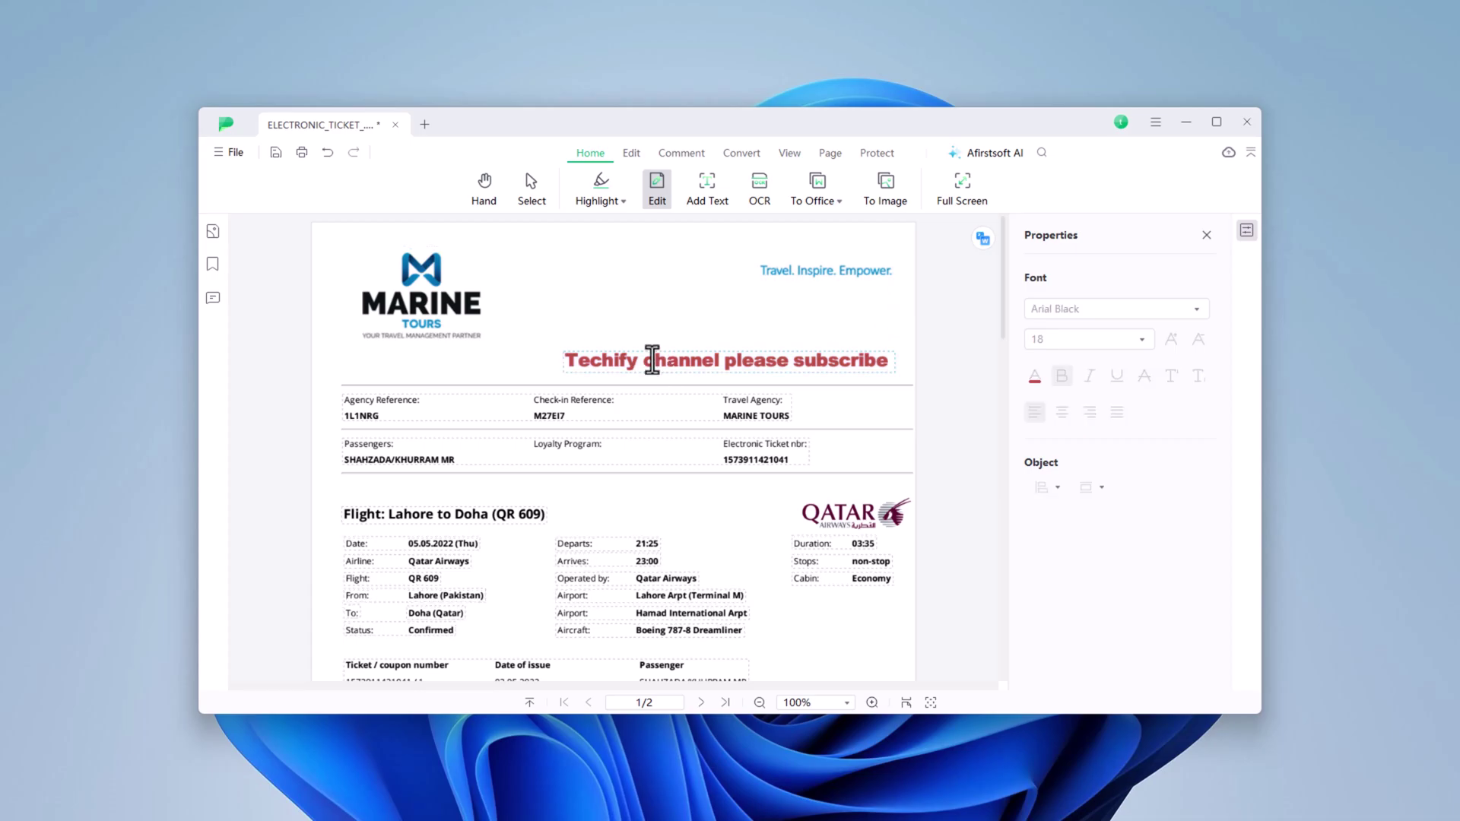
- Insert the Techify logo image and position it over the Marine Tours logo at top left
click(421, 297)
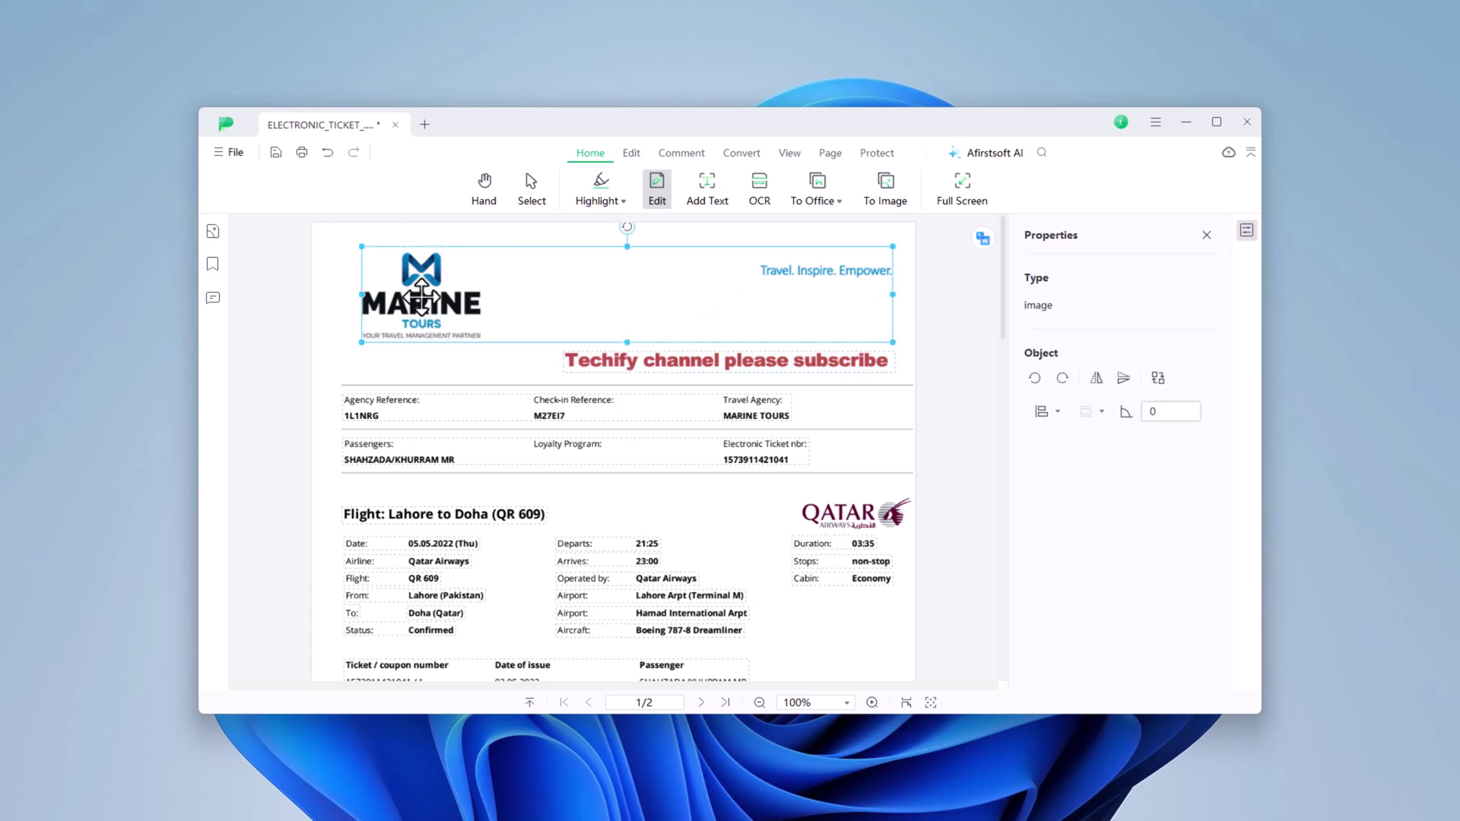
click(630, 152)
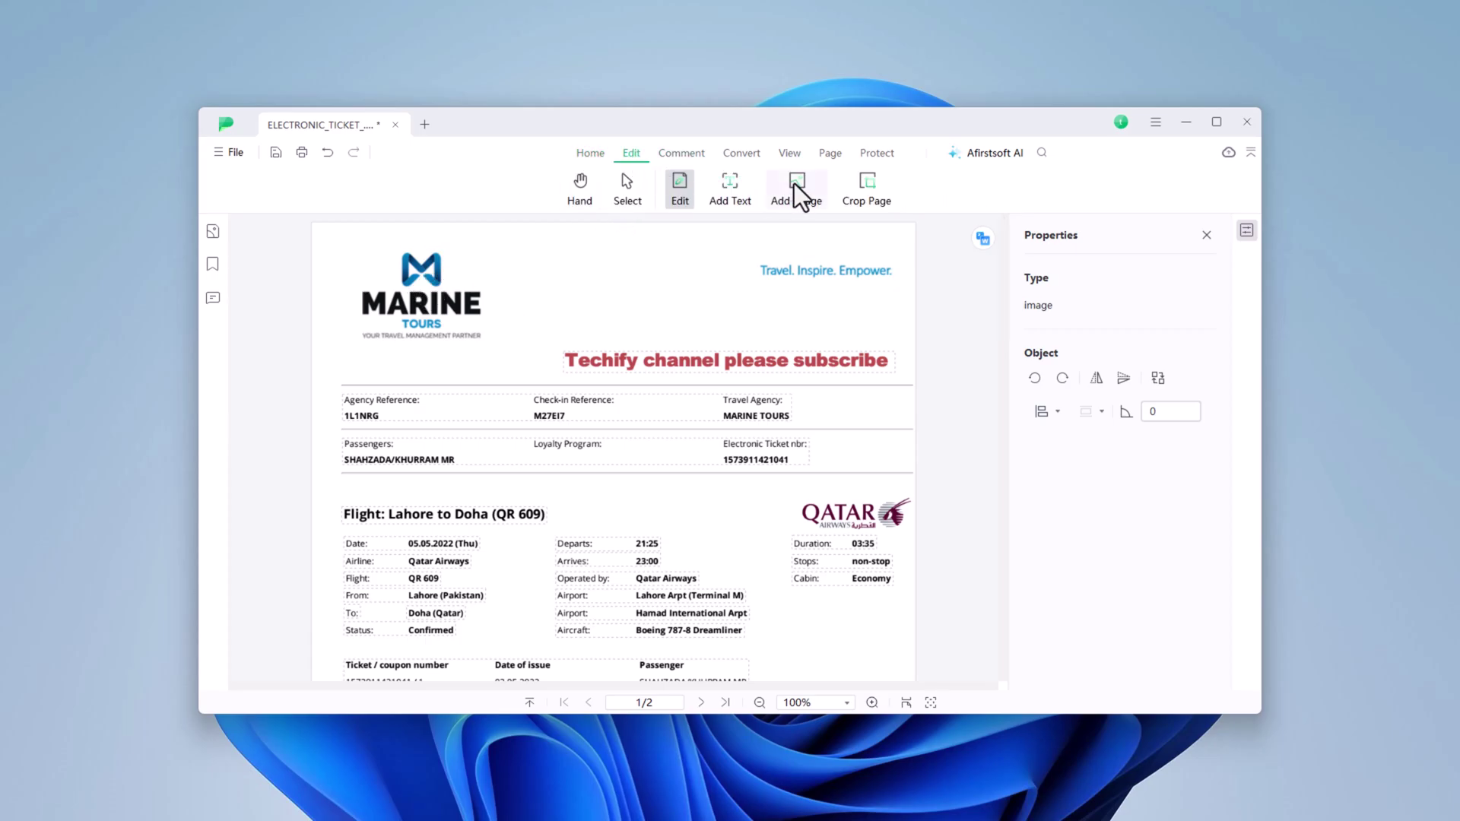
click(439, 278)
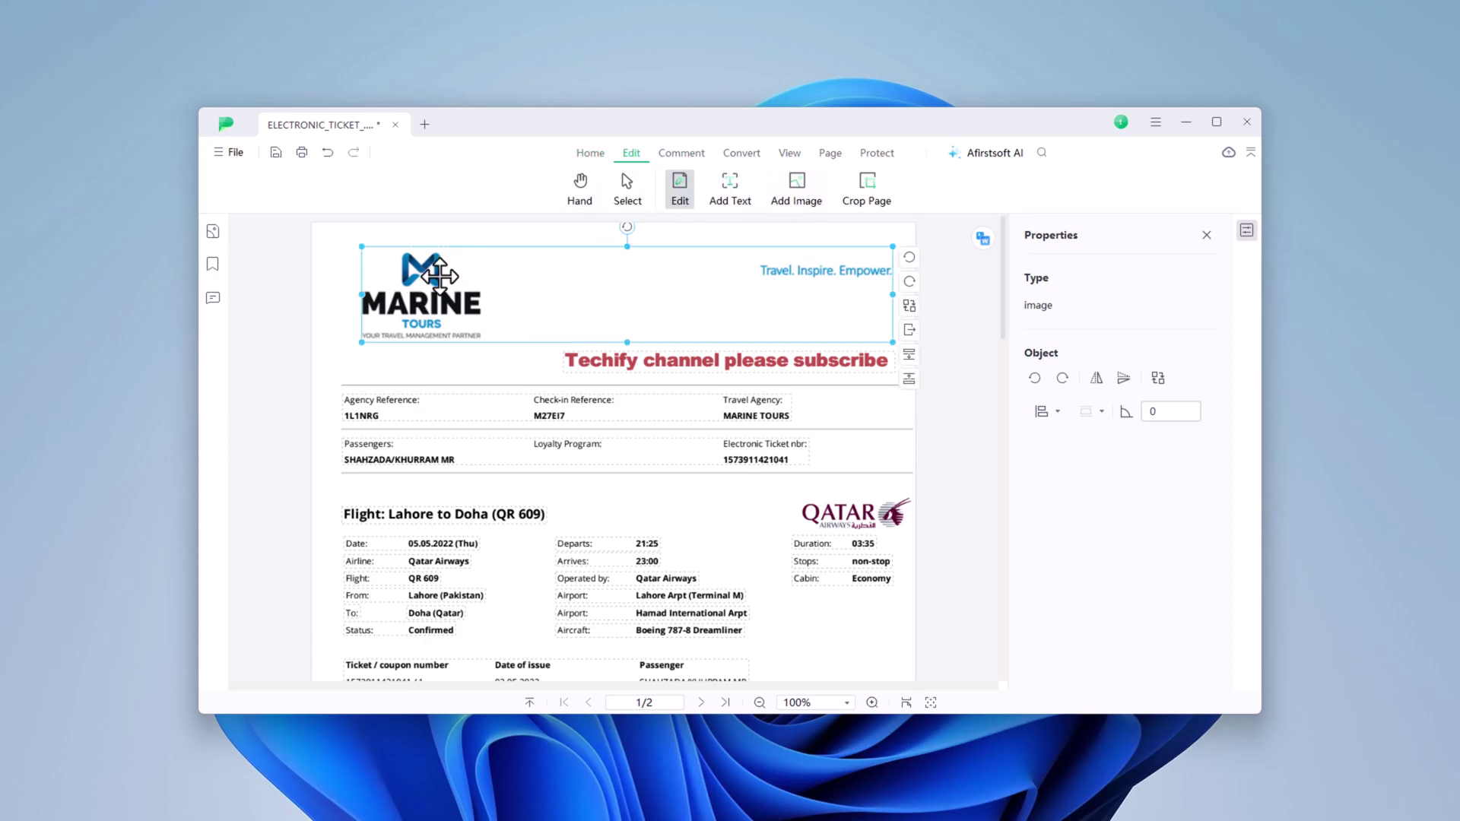
click(802, 191)
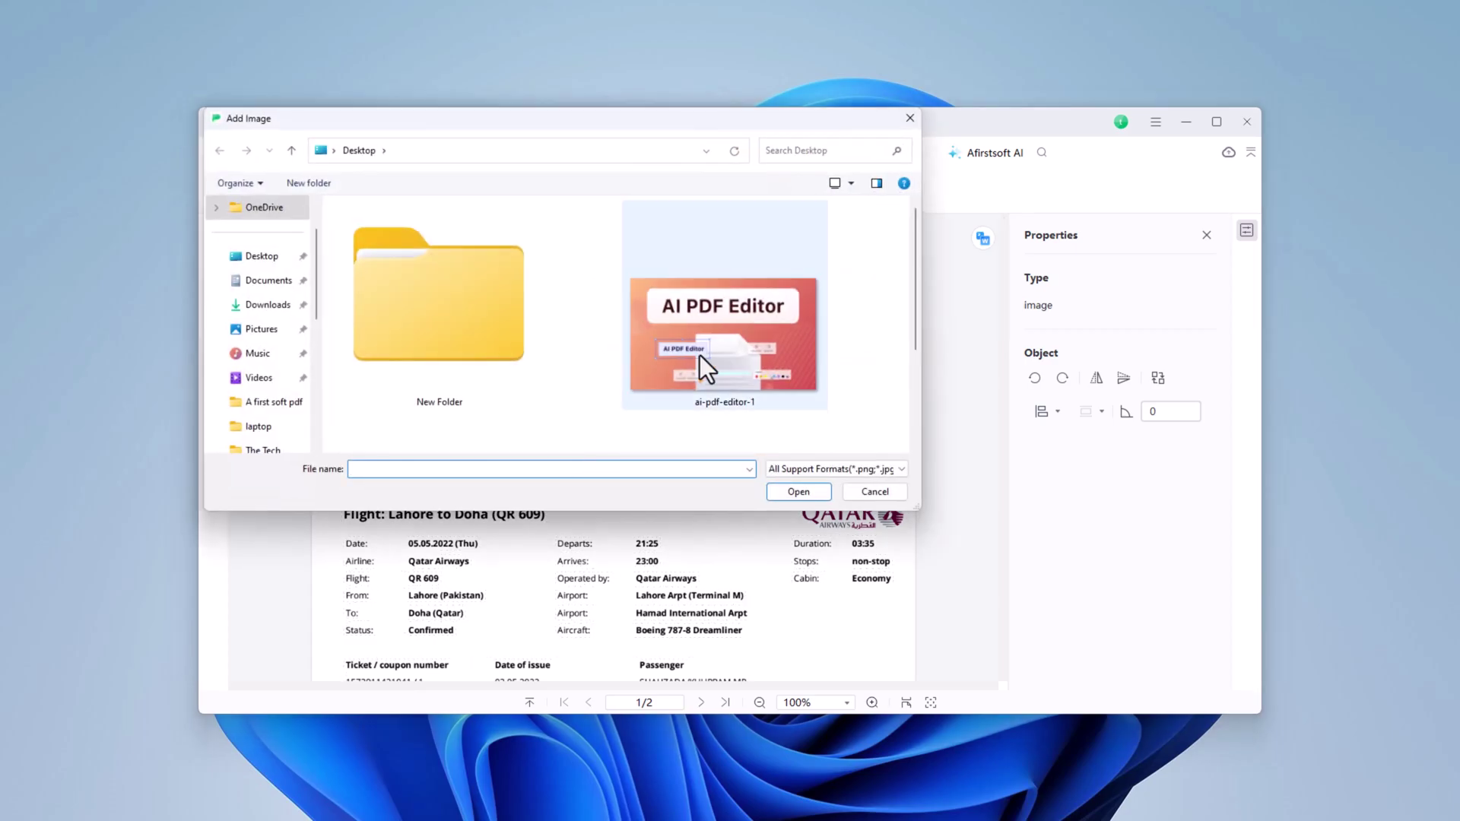
scroll(700, 354, down, 2)
scroll(699, 354, up, 2)
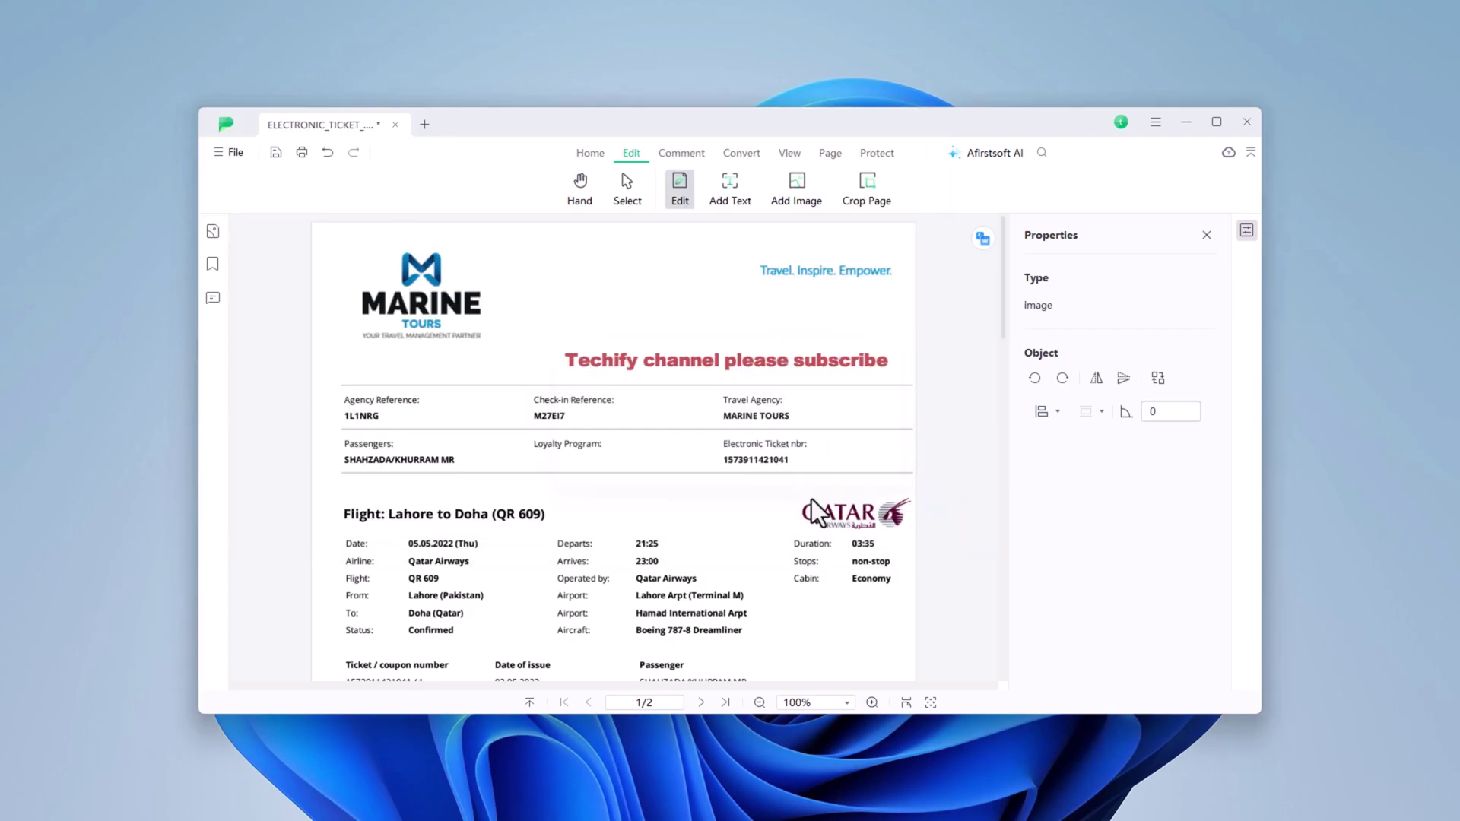
drag(586, 412, 632, 449)
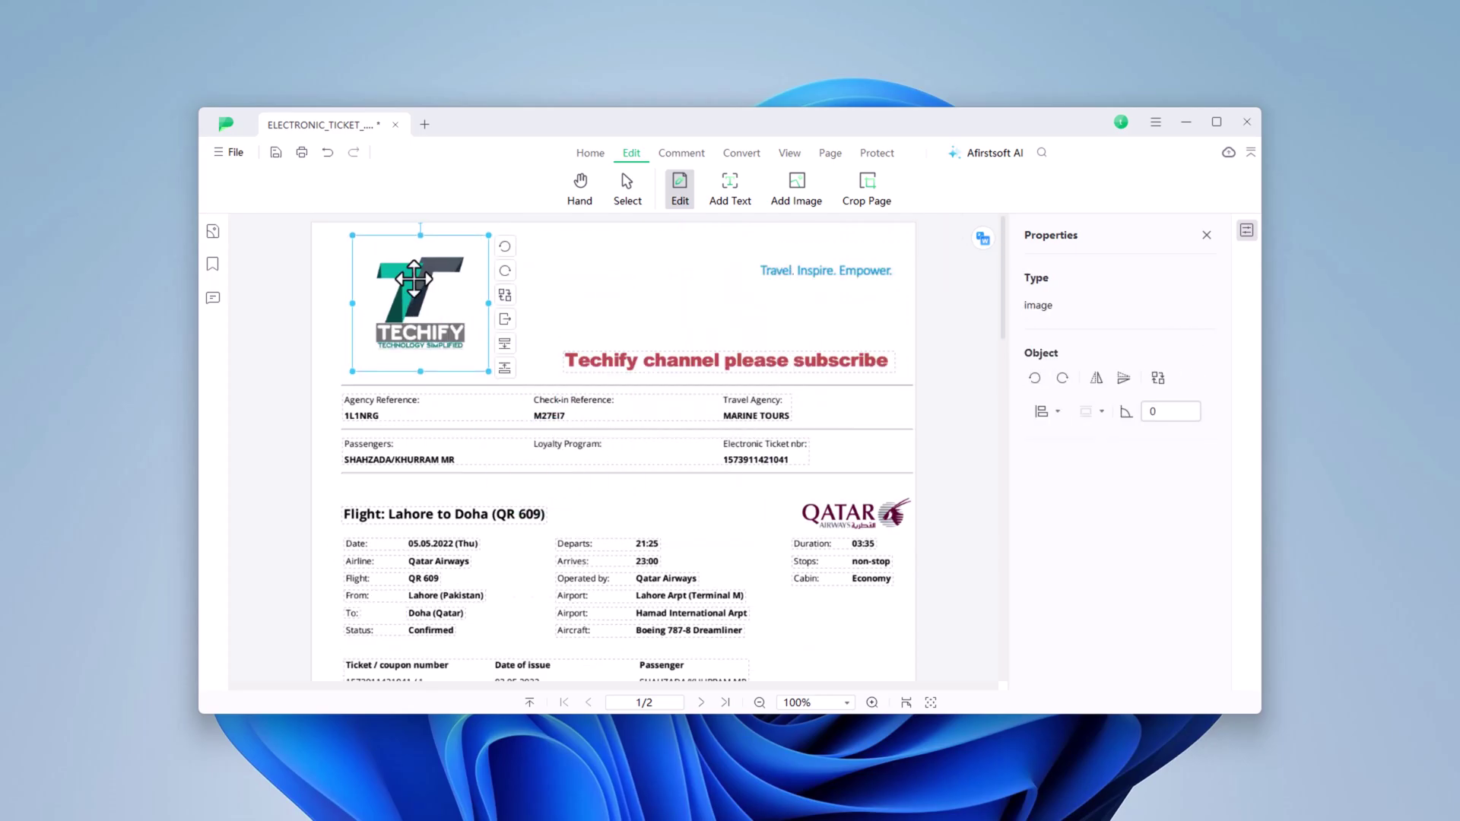
drag(471, 280, 352, 288)
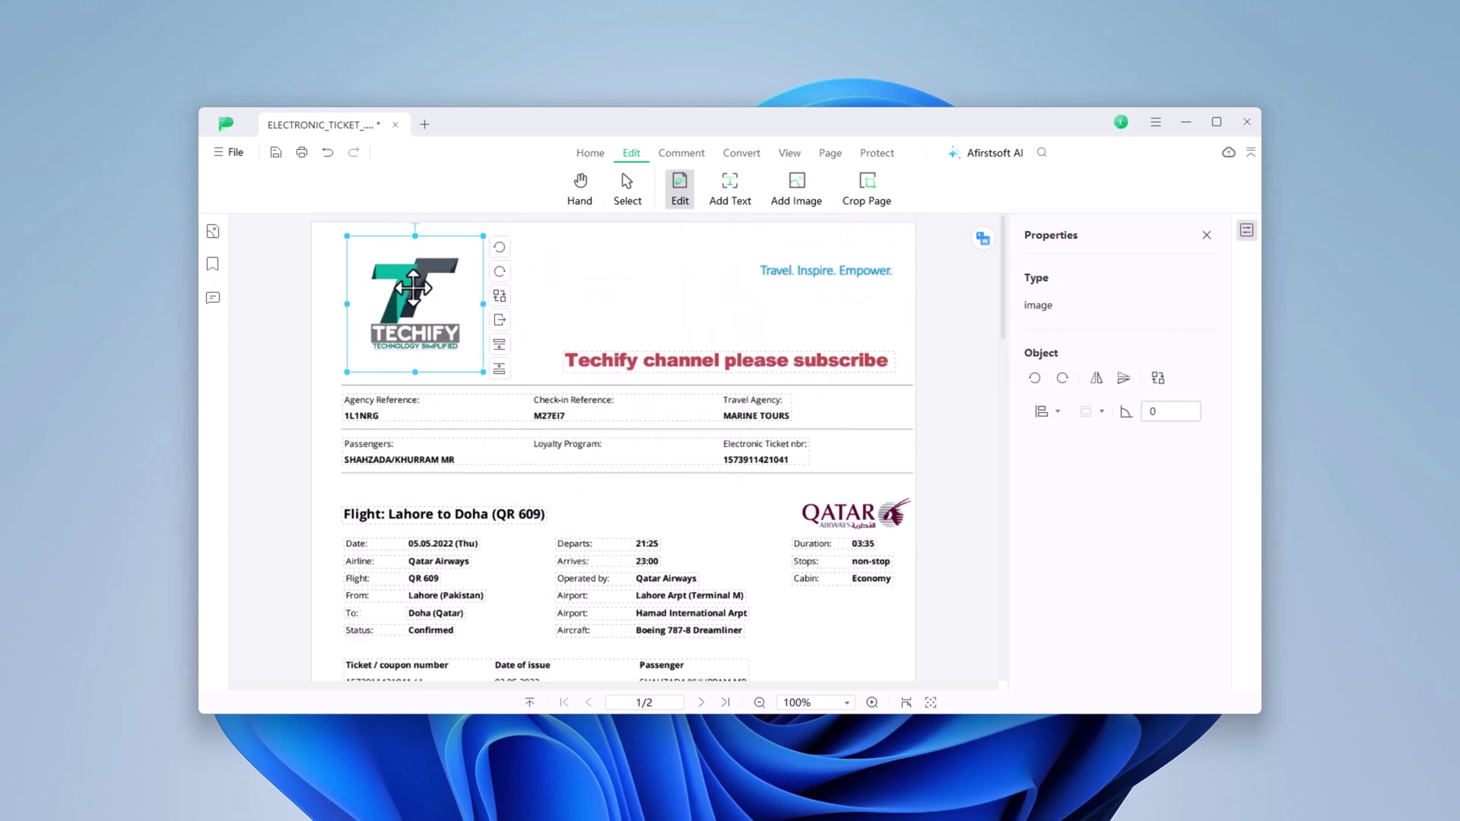
- Highlight the Lahore to Doha flight heading in red
click(700, 153)
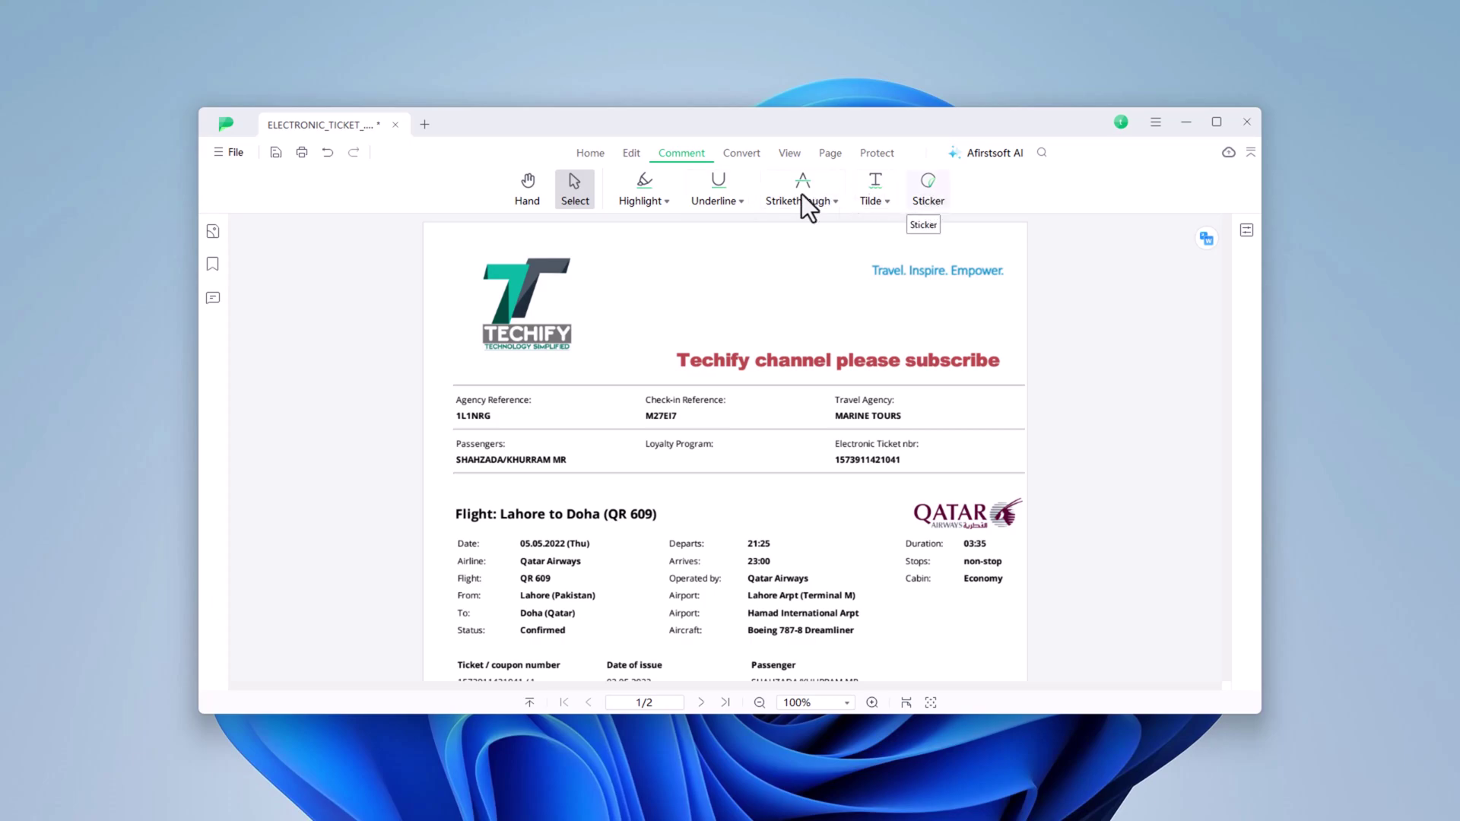
click(645, 190)
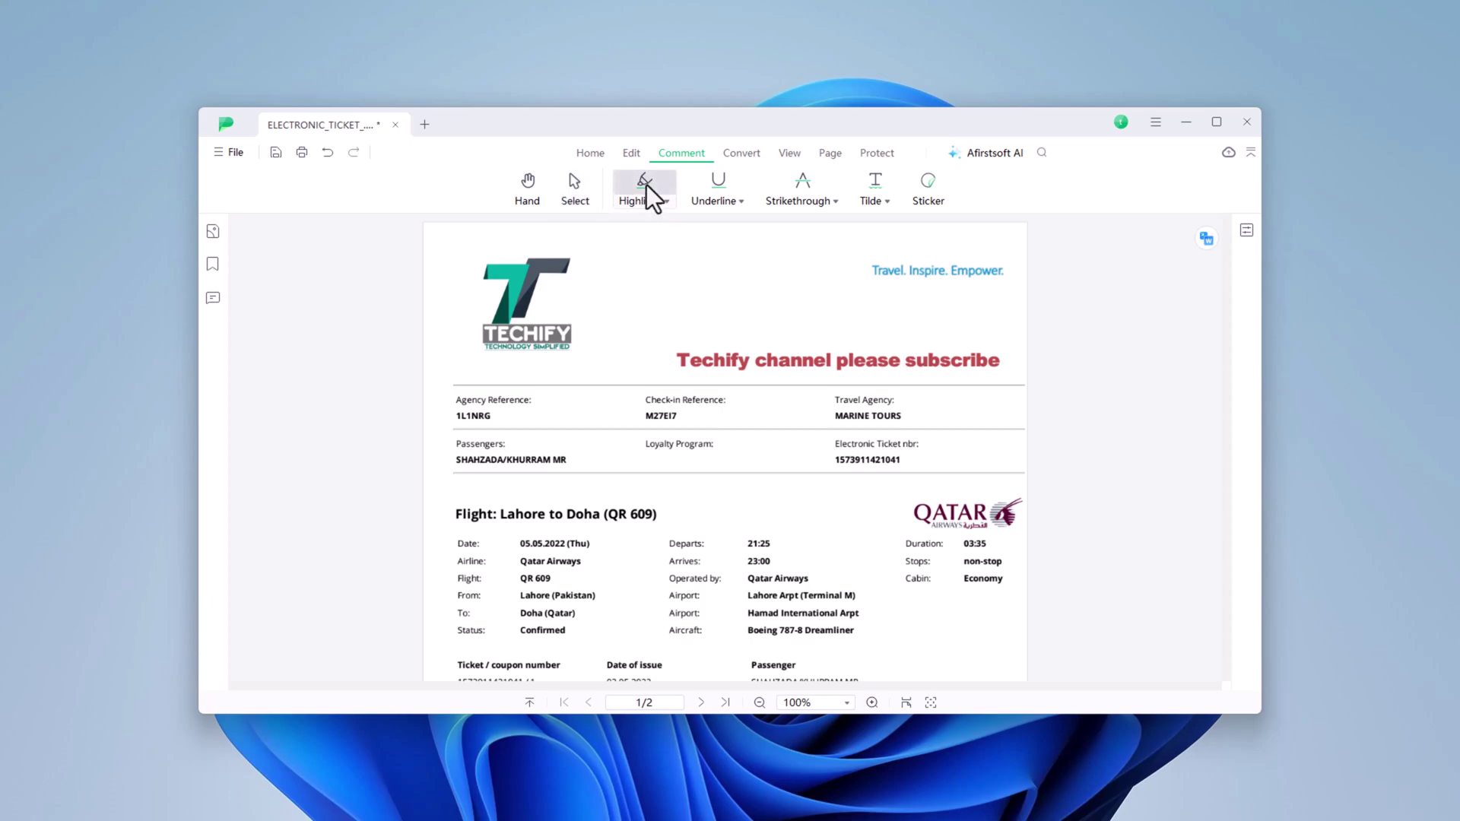
drag(456, 514, 665, 513)
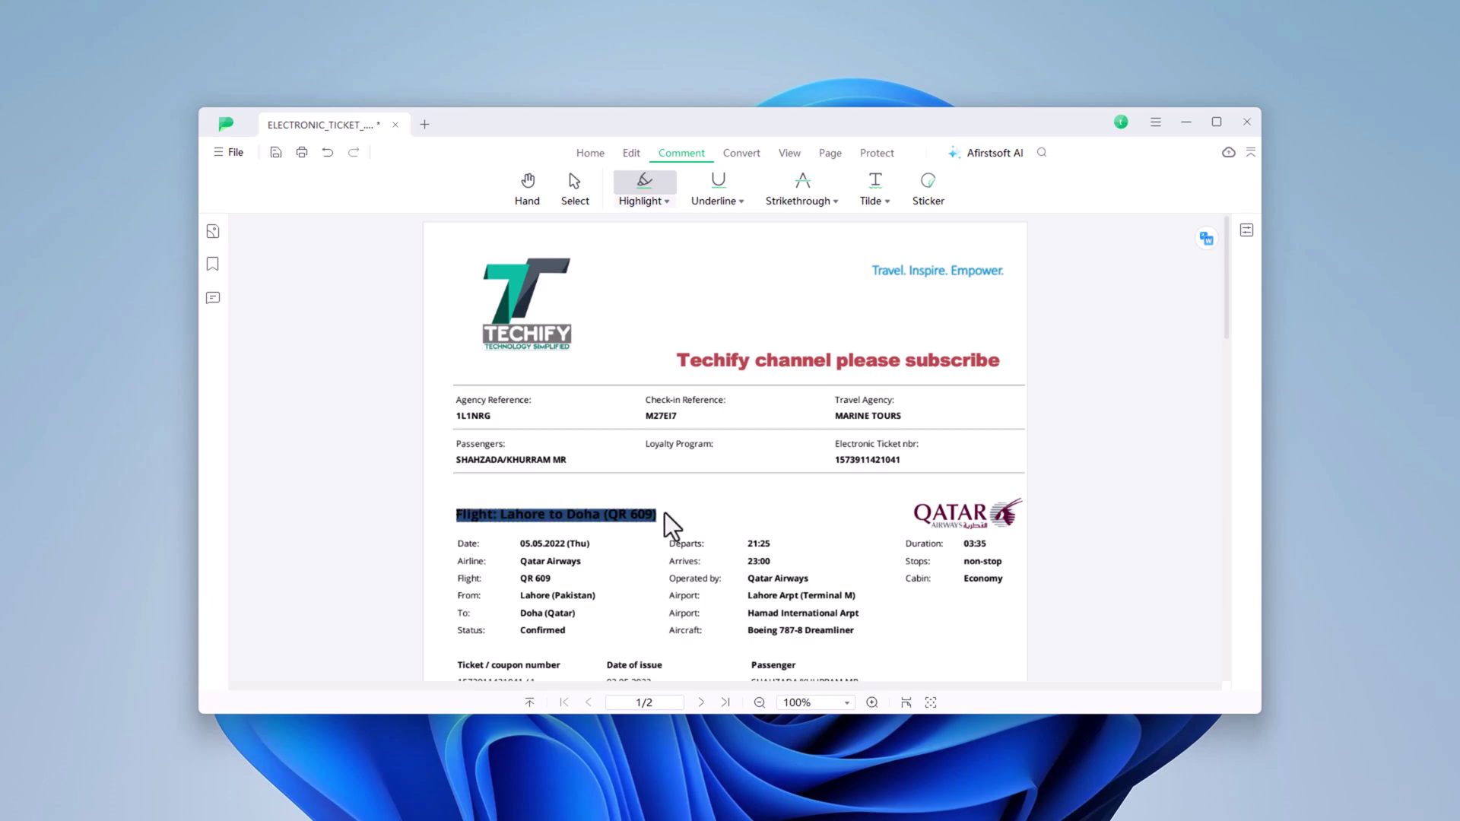
click(675, 537)
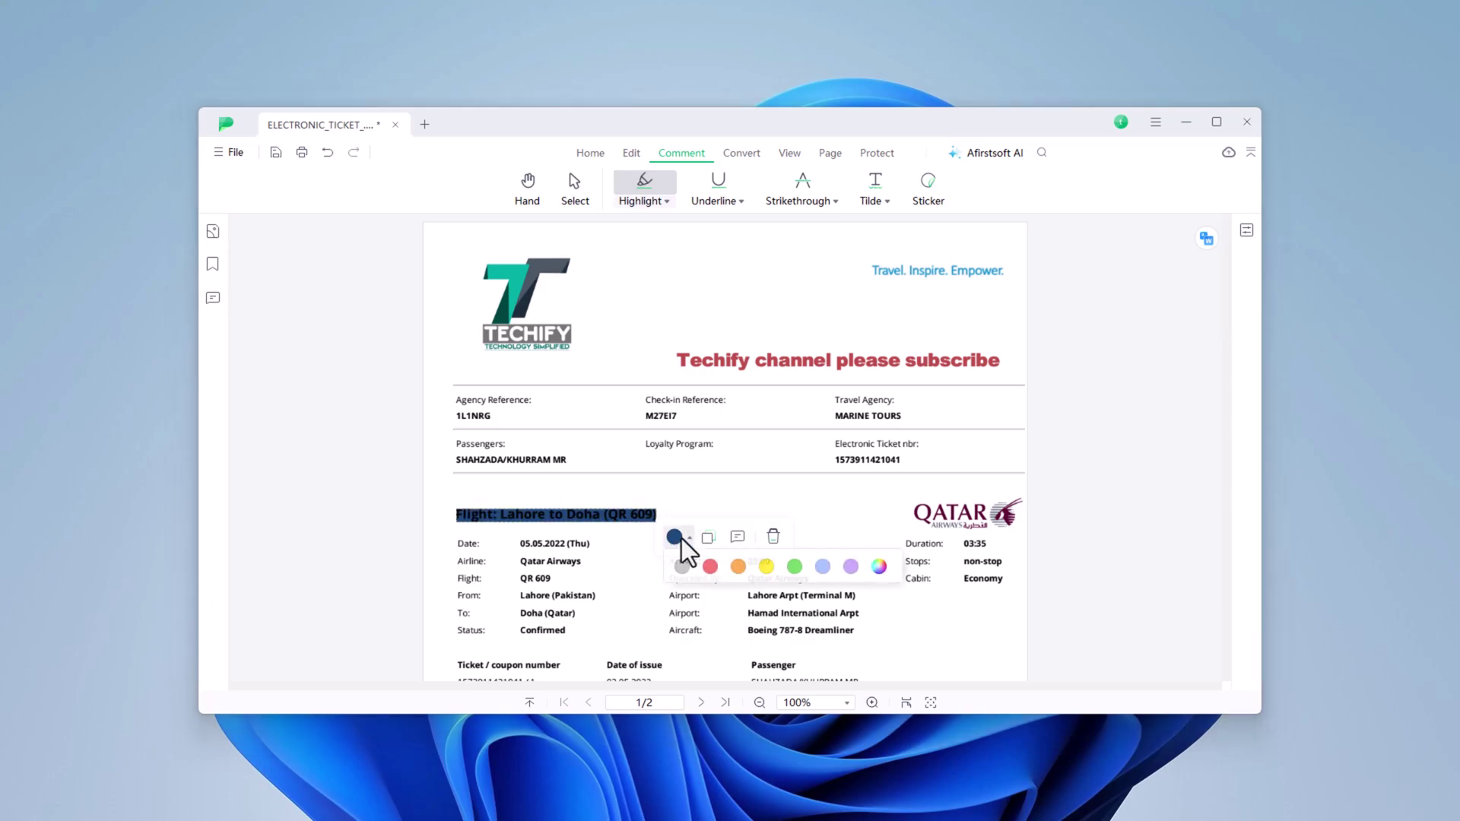
click(714, 564)
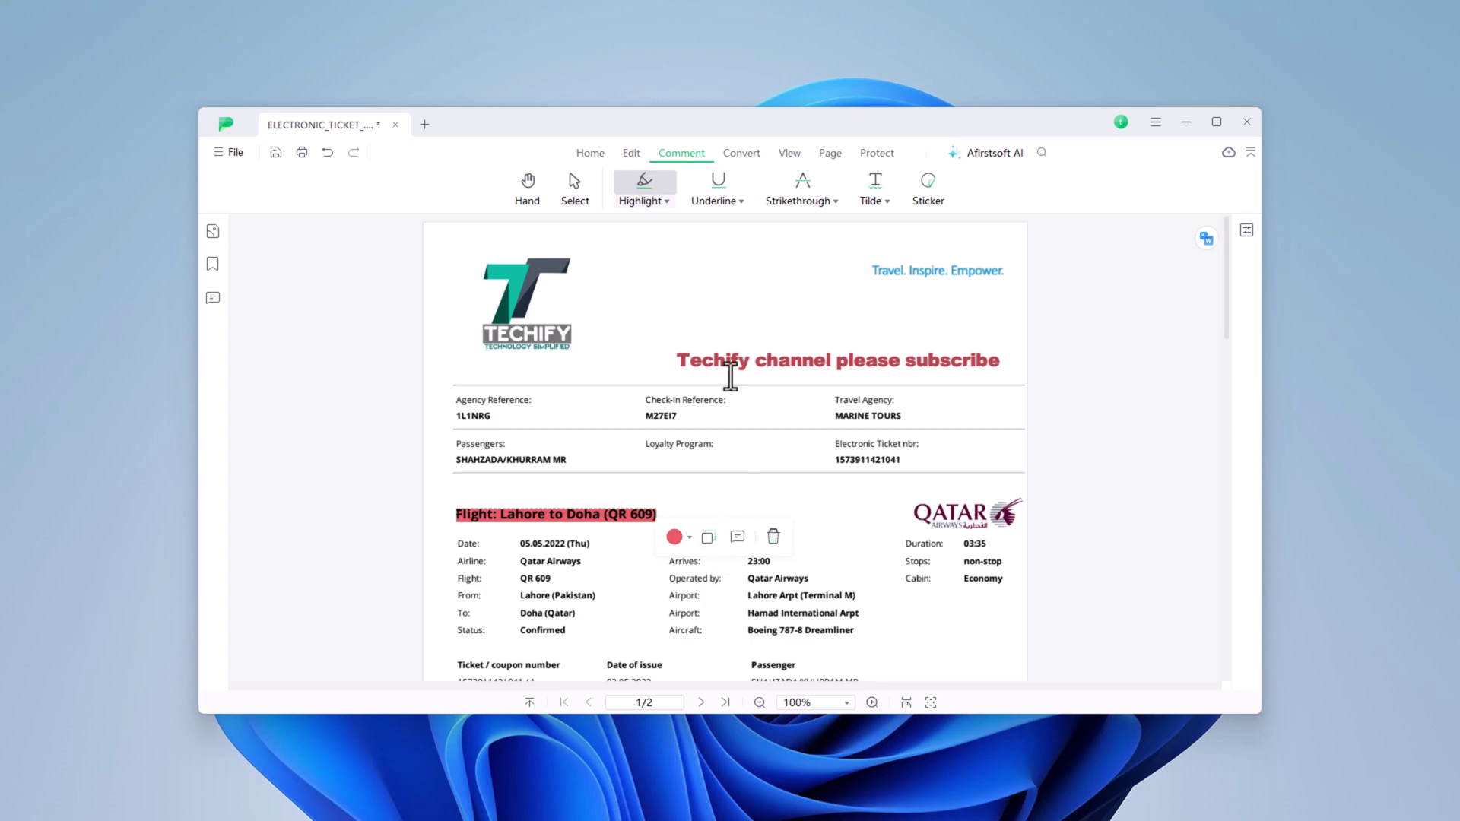
- Underline the Techify banner, strike through Loyalty Program and squiggle-underline the passenger's name
click(721, 186)
drag(677, 361, 1001, 360)
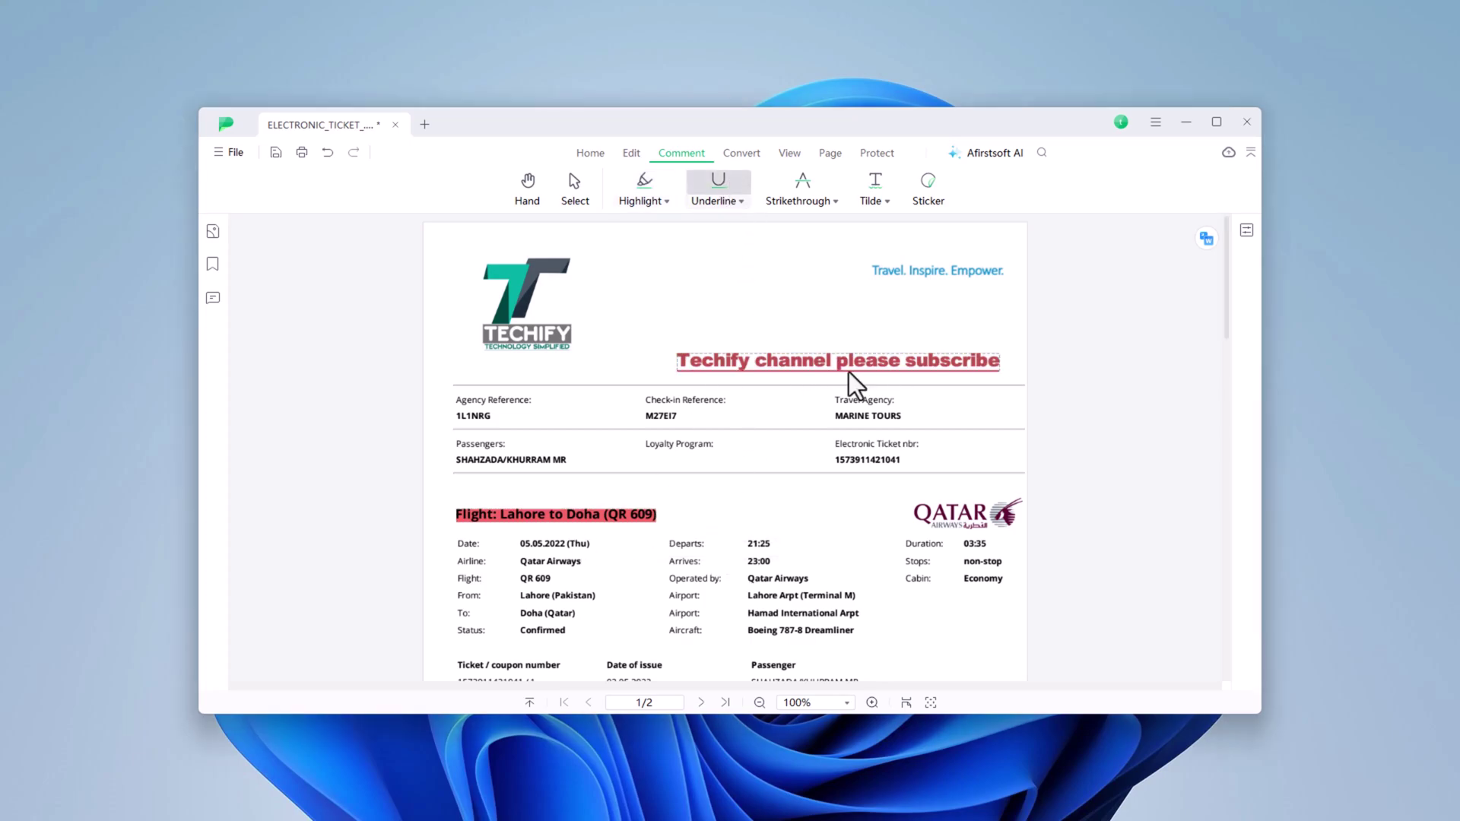
click(806, 183)
click(877, 184)
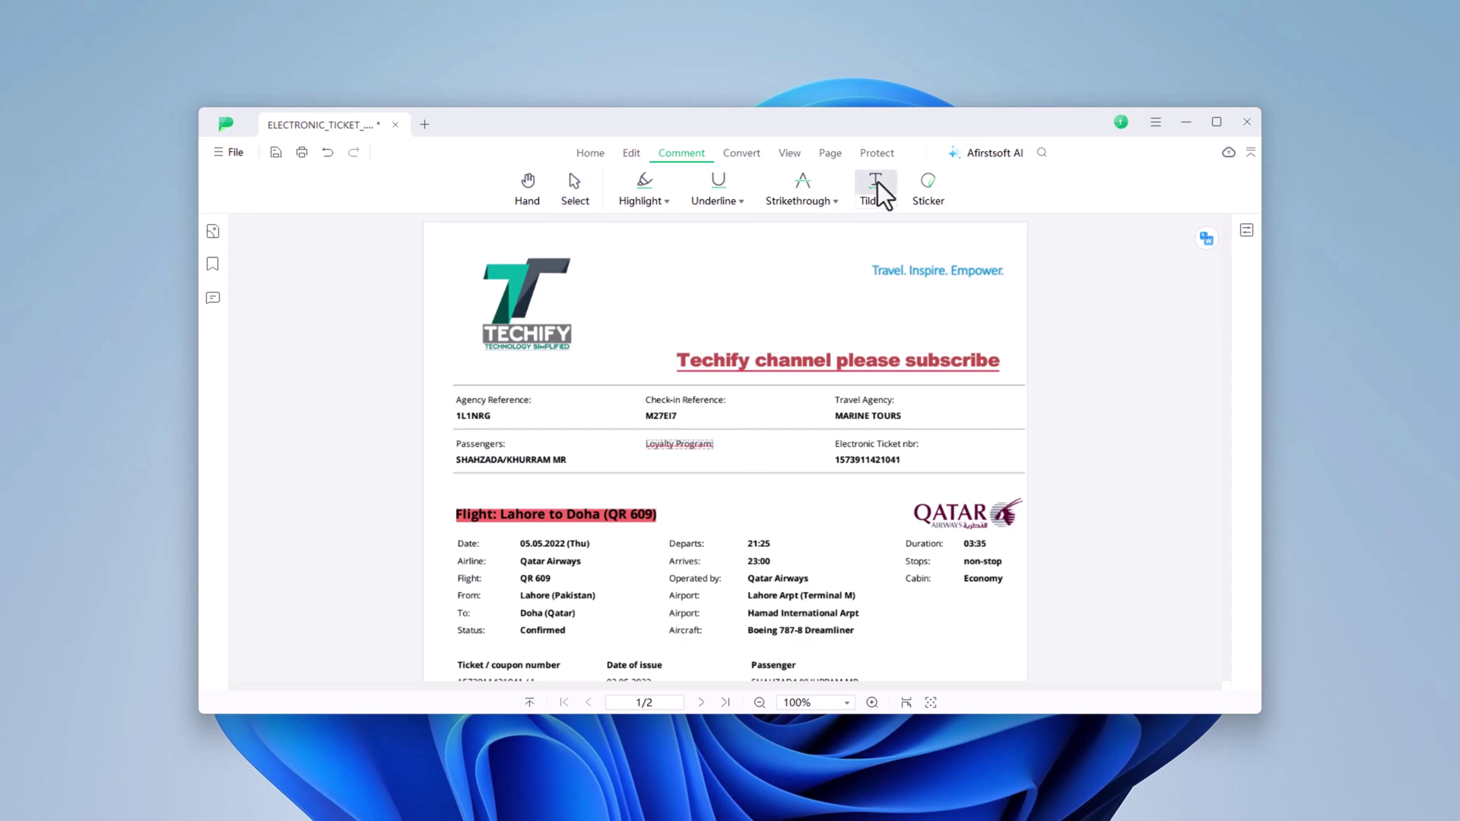
drag(456, 459, 596, 461)
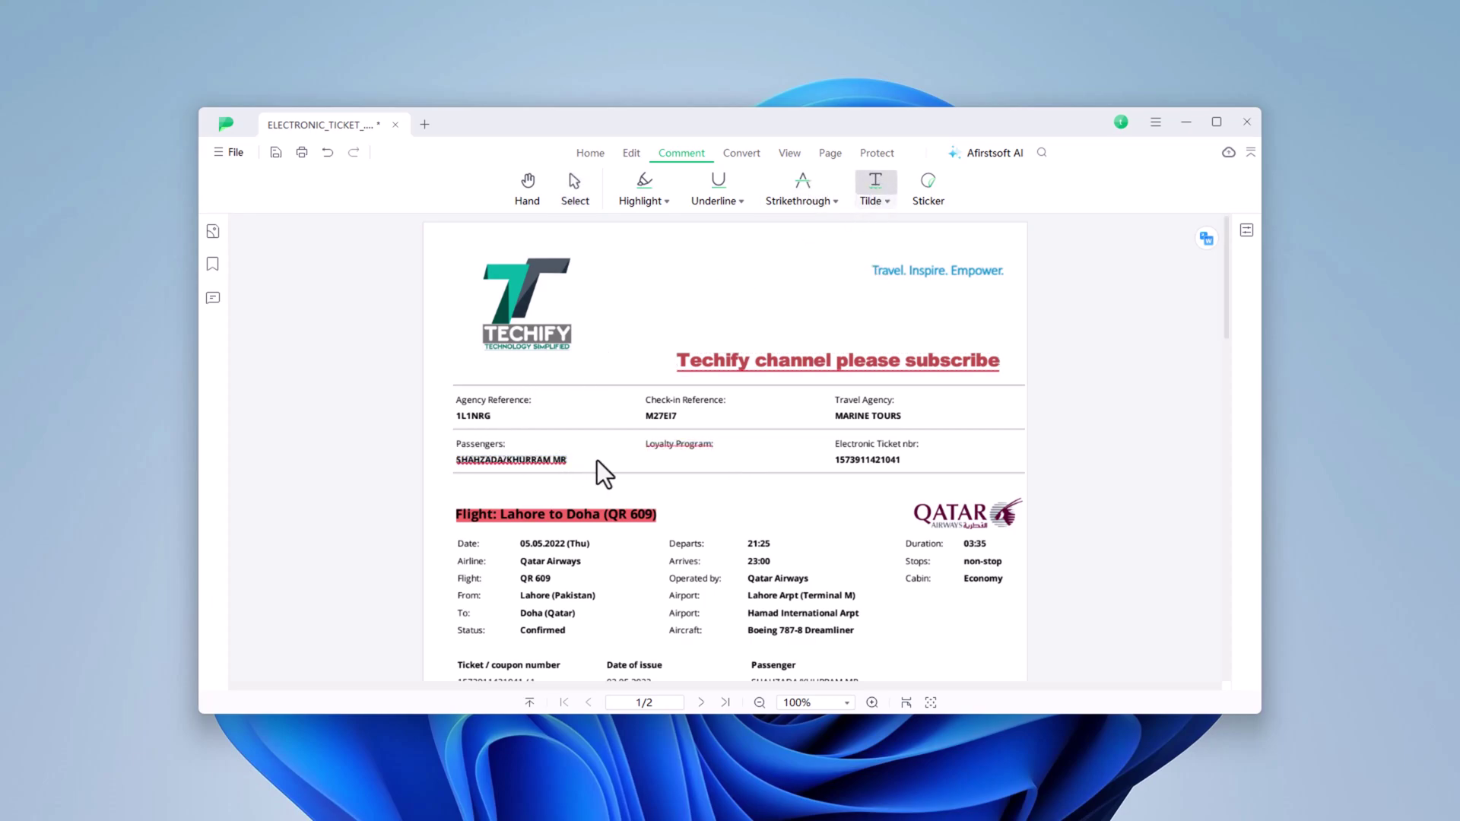
- Place the heart WOW sticker from the Mood set beside the Techify logo
click(929, 187)
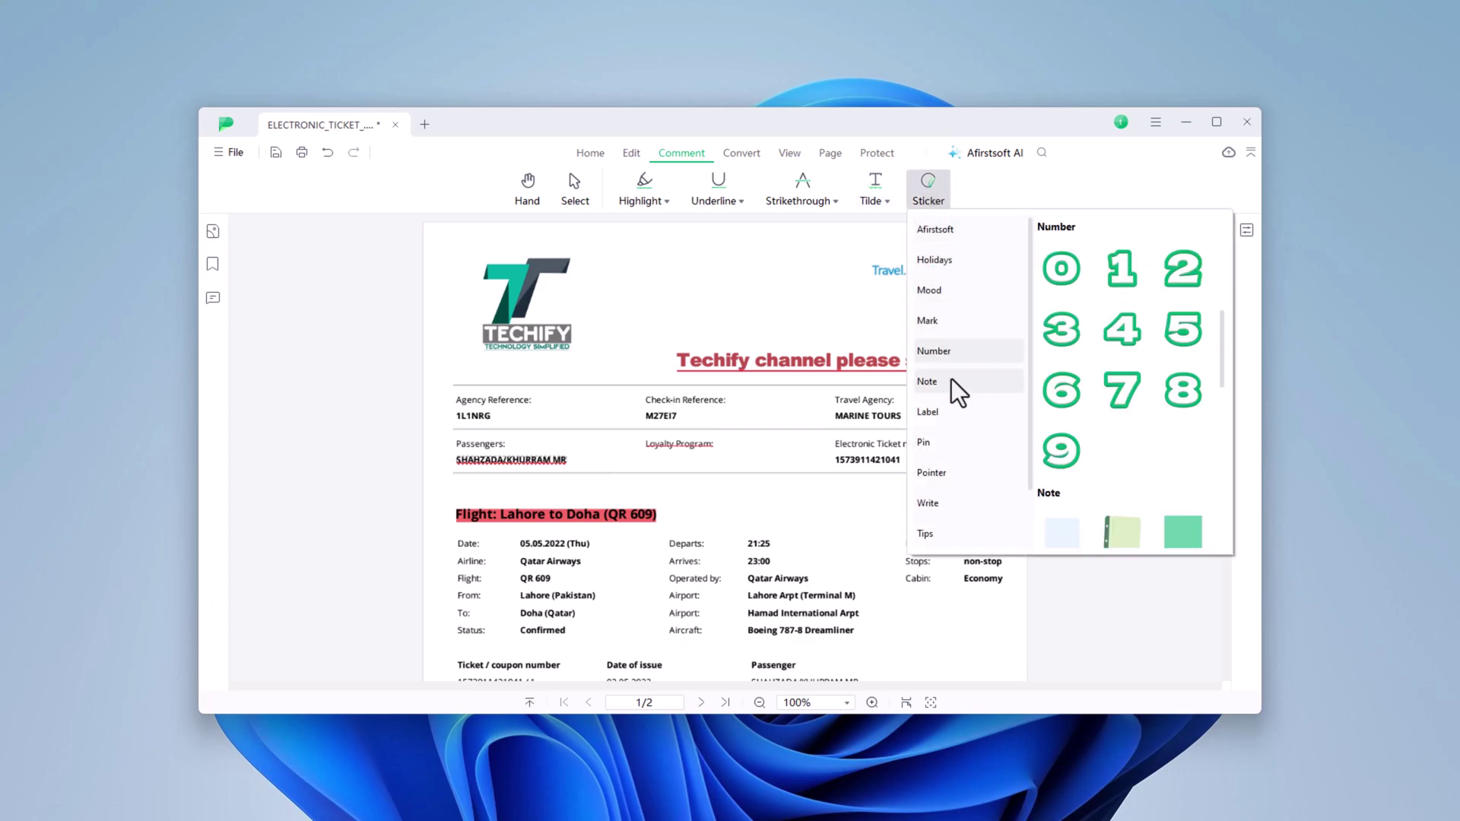
mouse_move(965, 353)
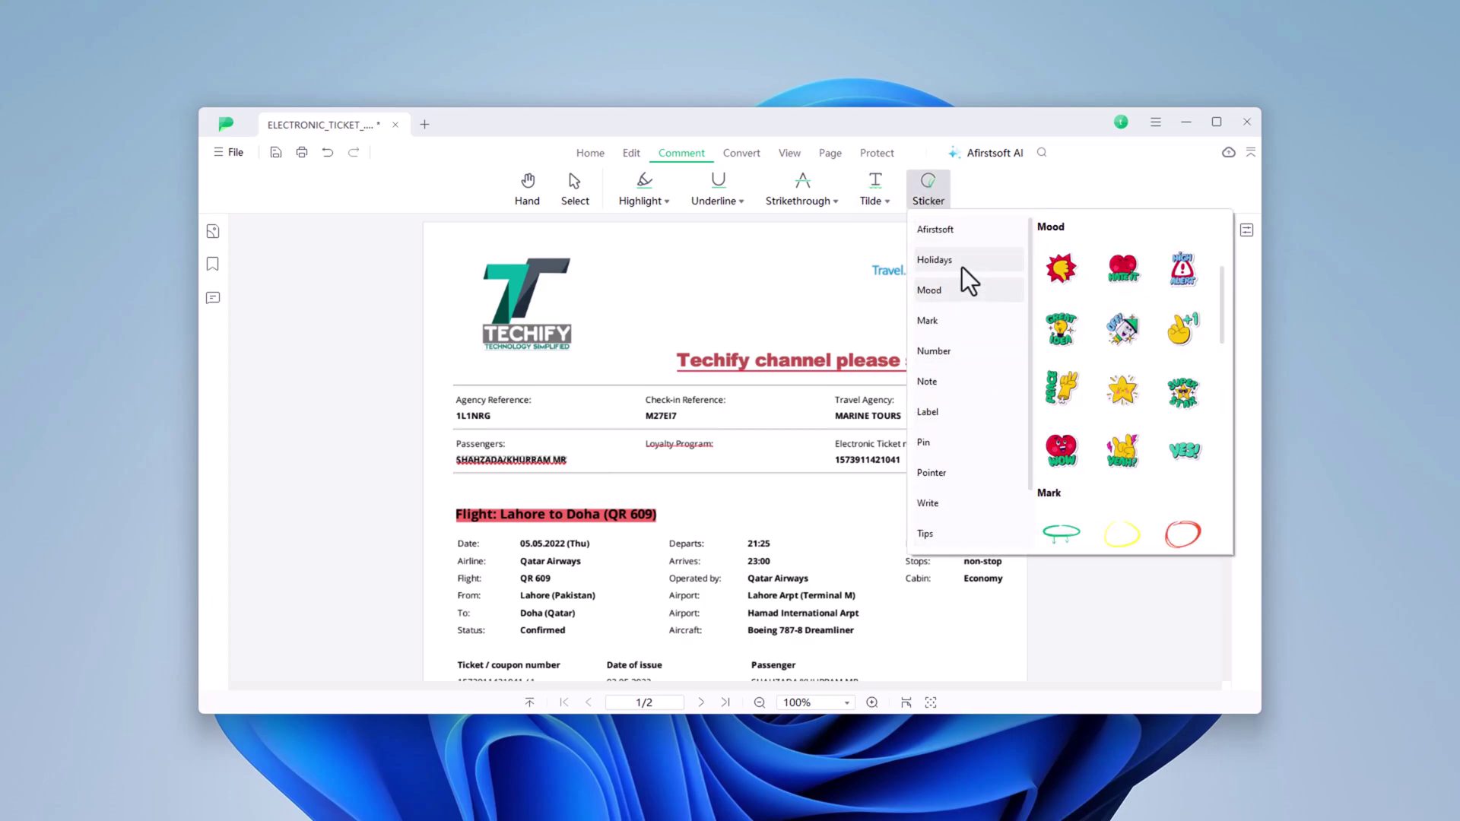
click(1062, 269)
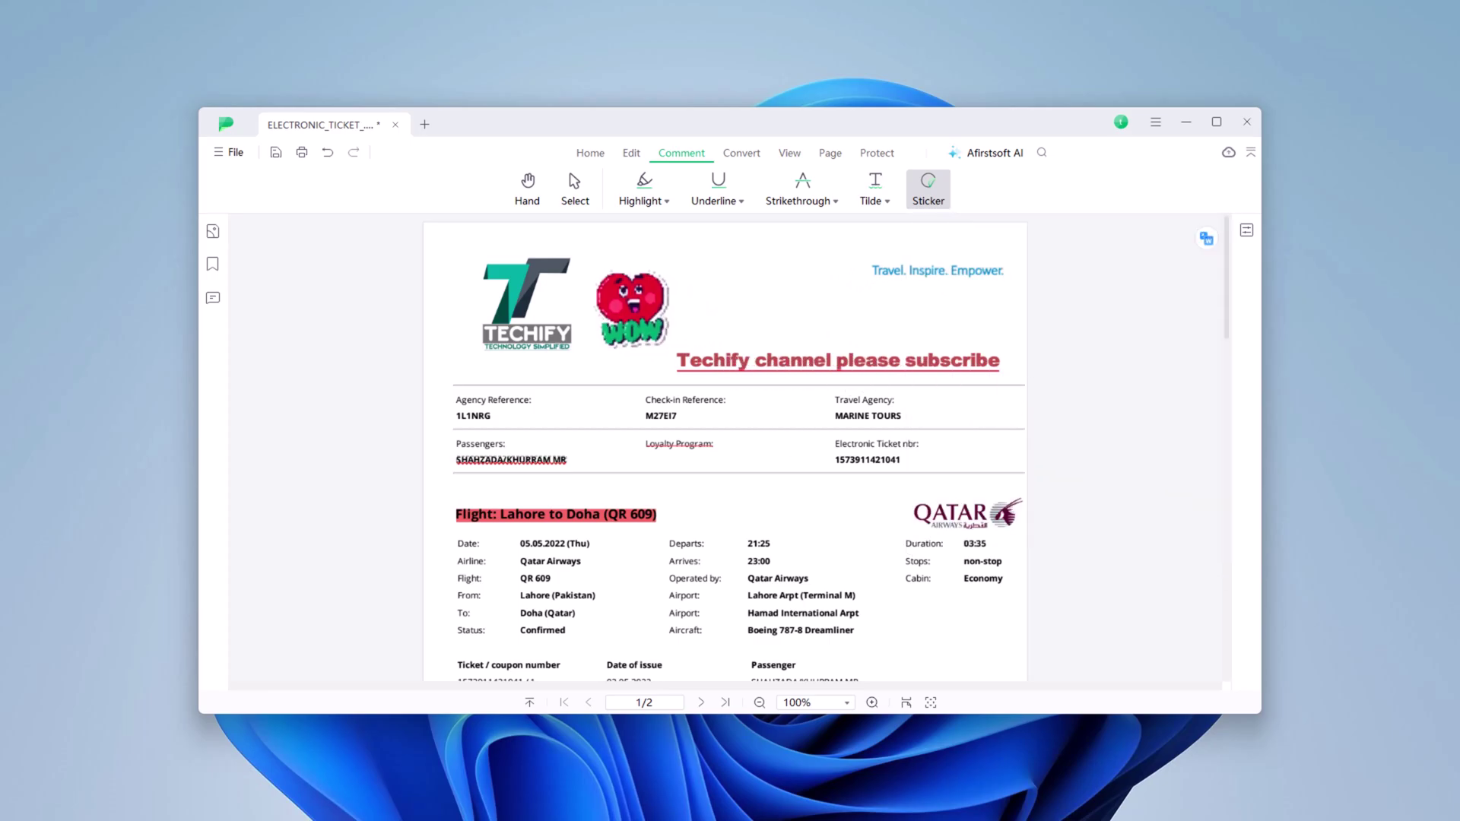
click(654, 332)
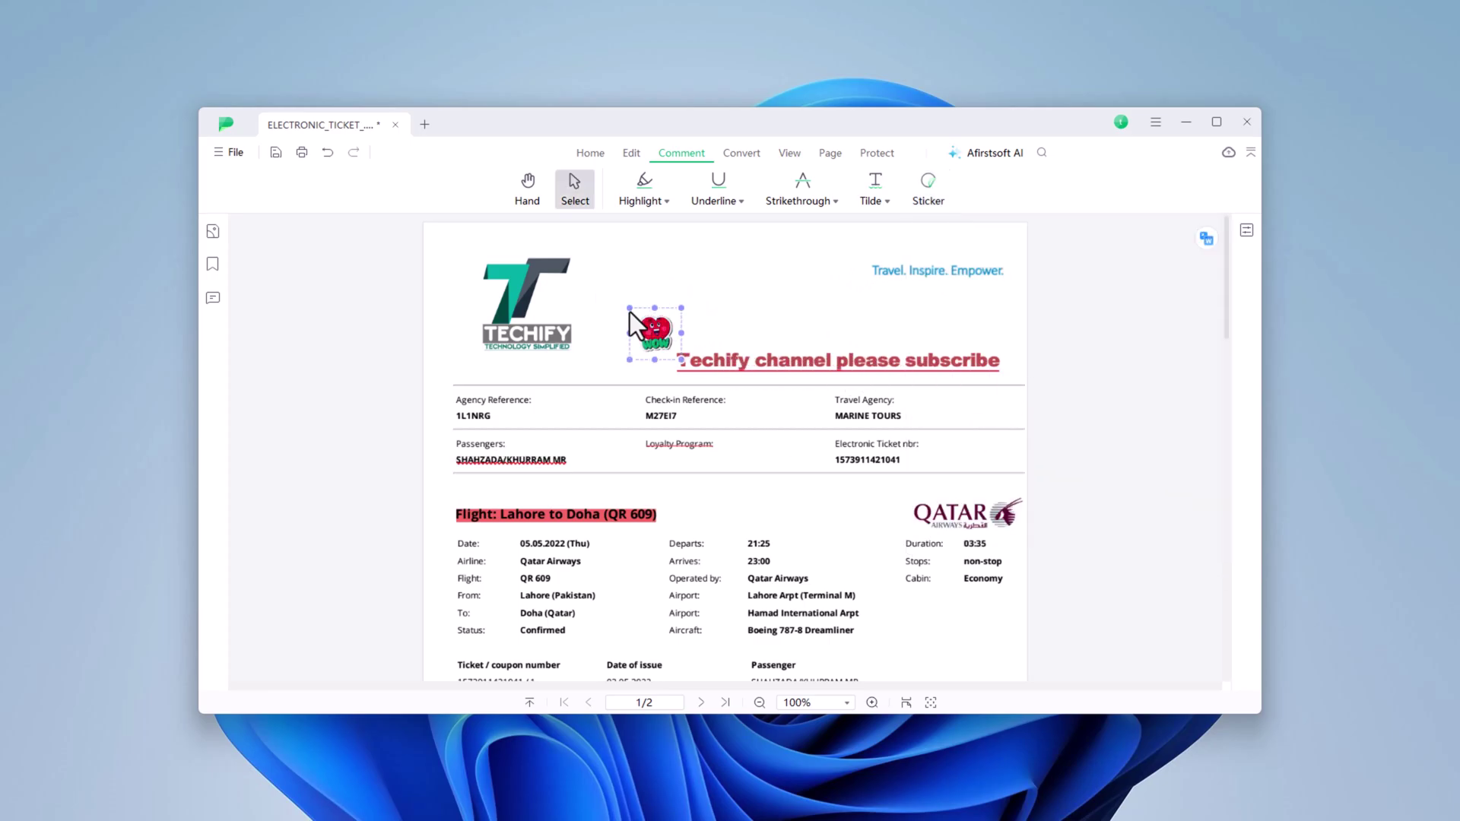
- Enlarge the WOW sticker by dragging its corner handle
drag(628, 309, 578, 257)
click(742, 153)
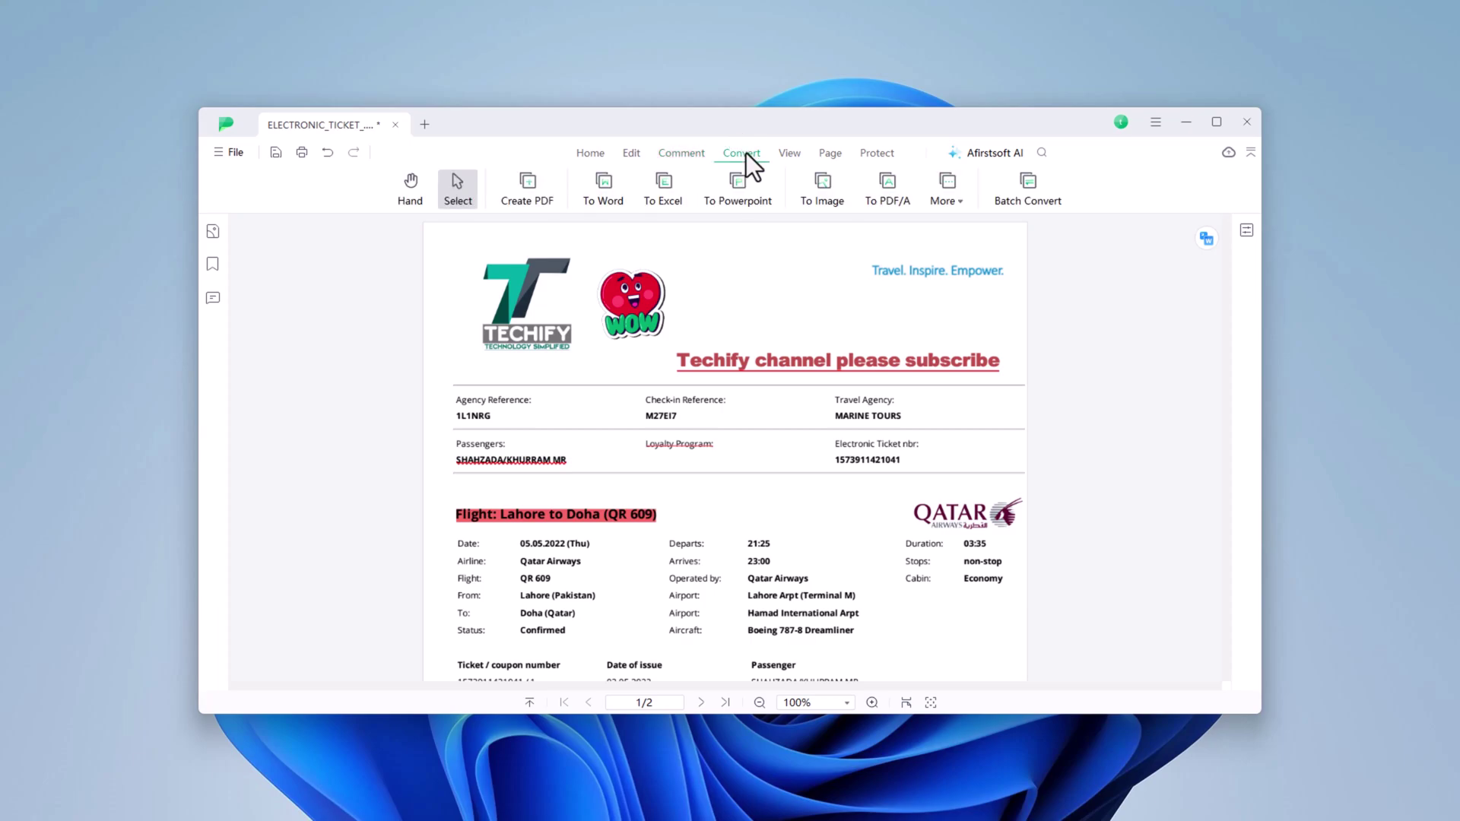
click(471, 199)
- Save the ticket and convert it to a Word .docx in the source directory
click(606, 183)
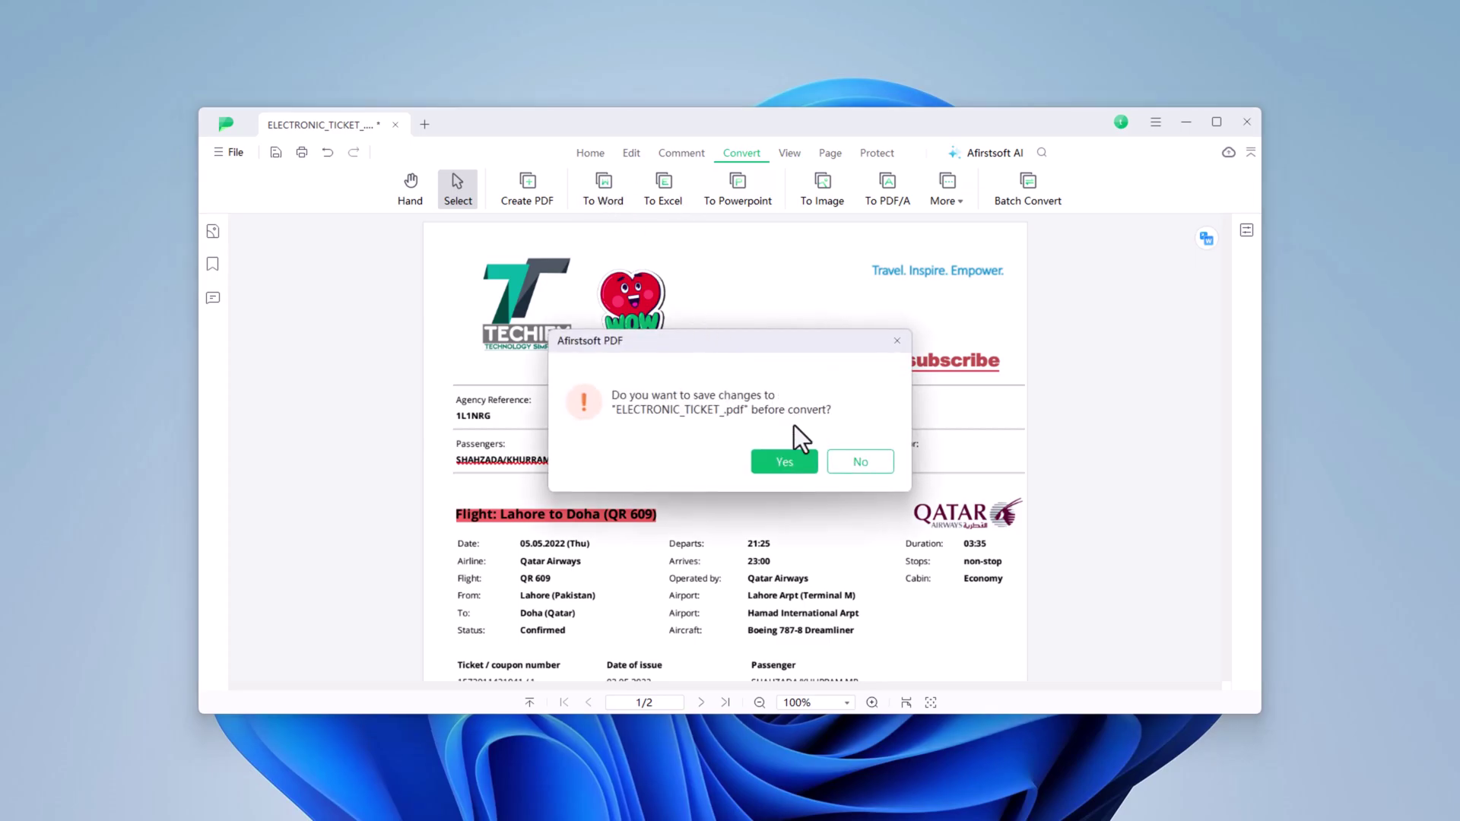
click(802, 464)
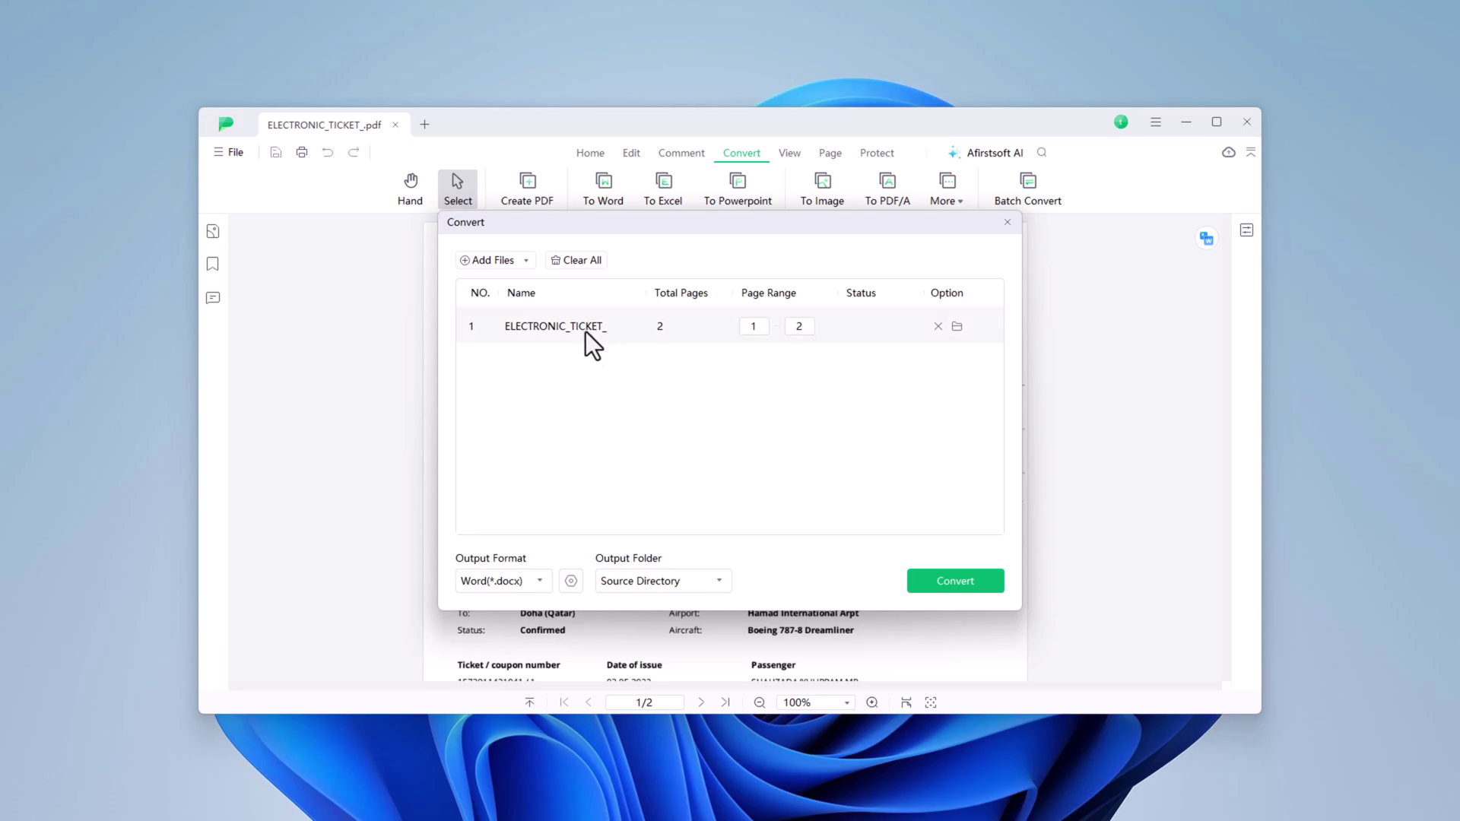
click(692, 581)
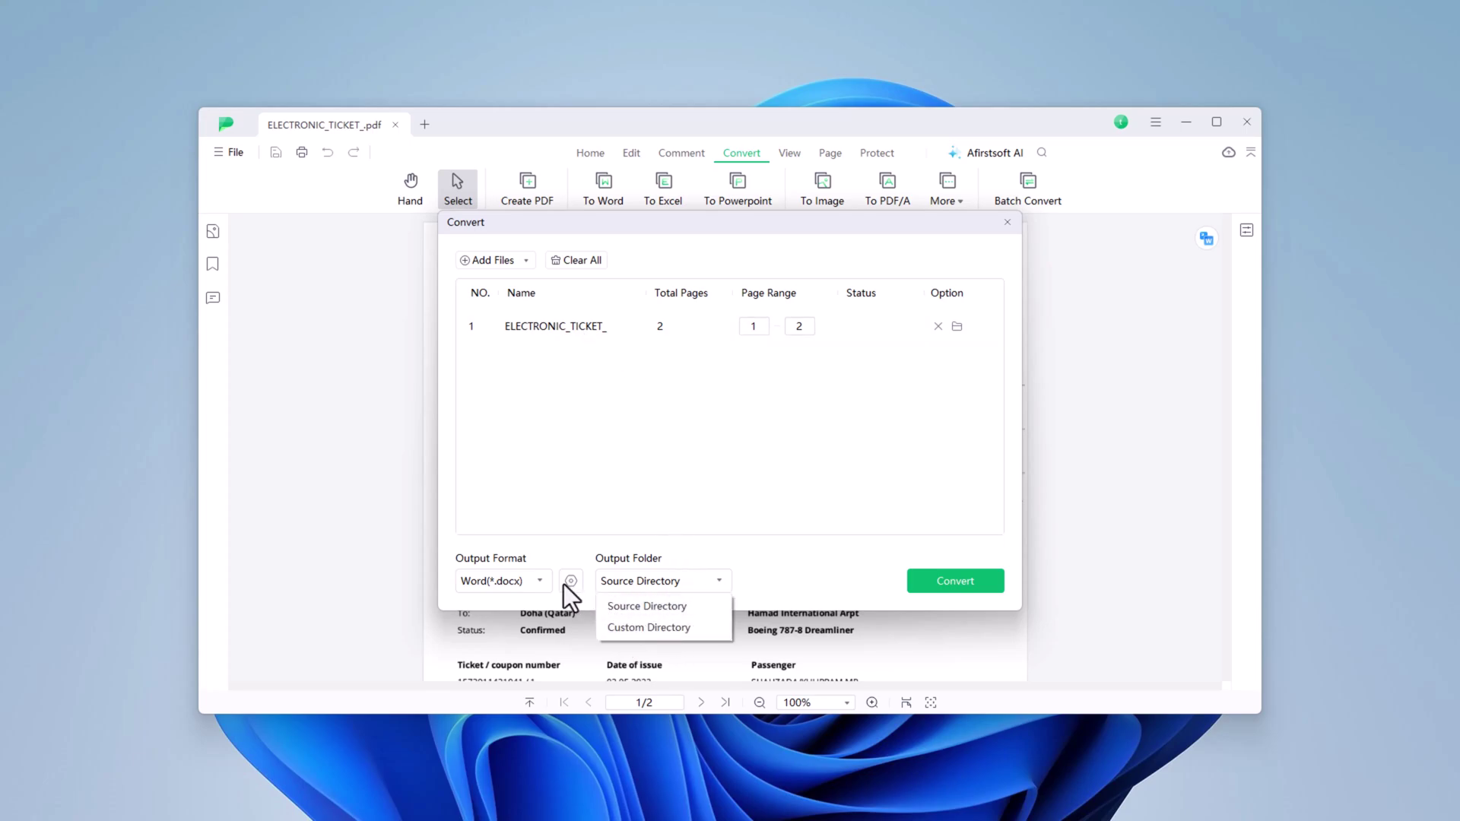
click(530, 581)
click(957, 581)
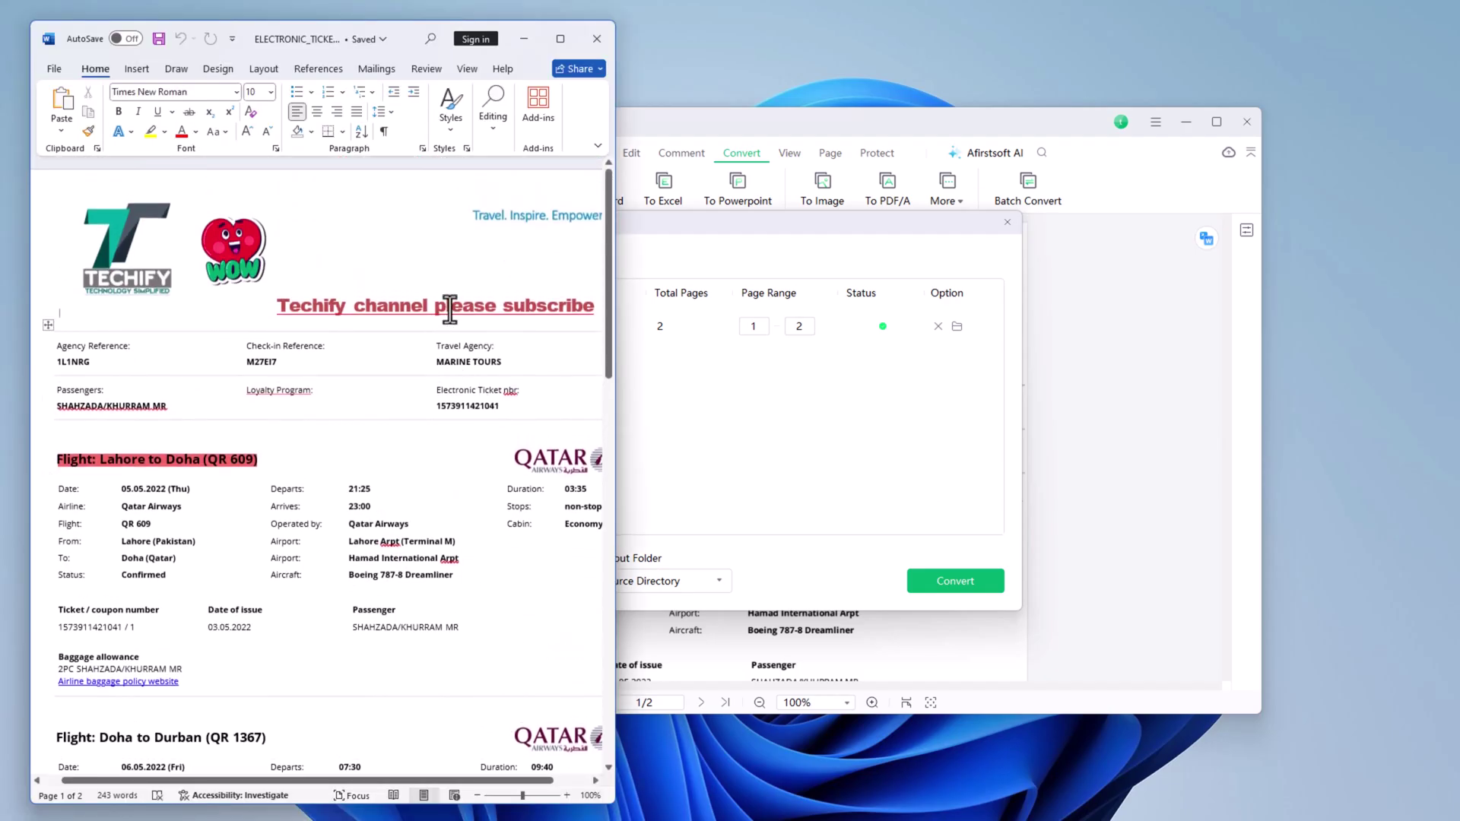
- Inspect the WOW sticker and the text in the converted Word document
click(240, 263)
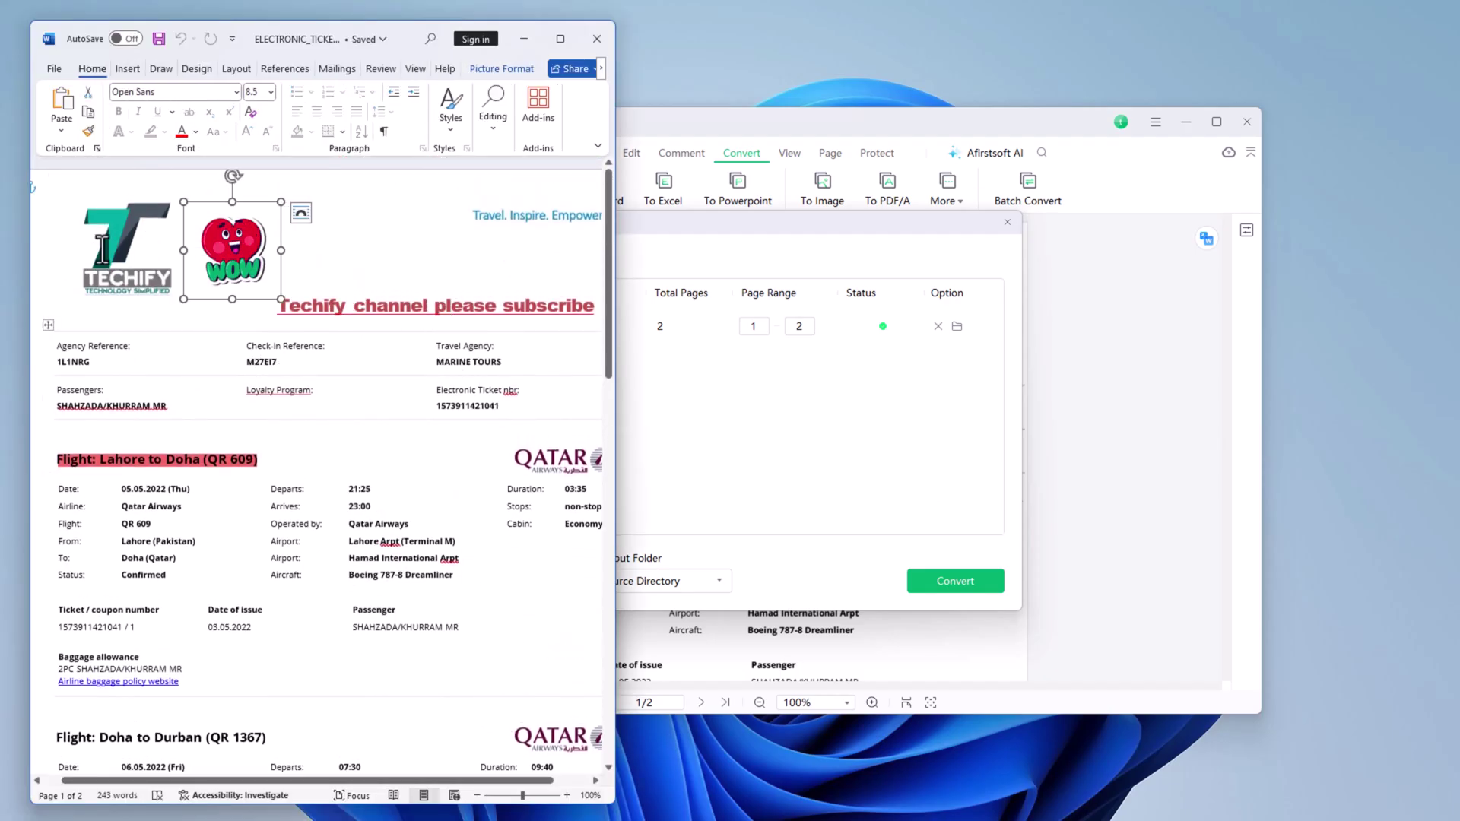
click(324, 457)
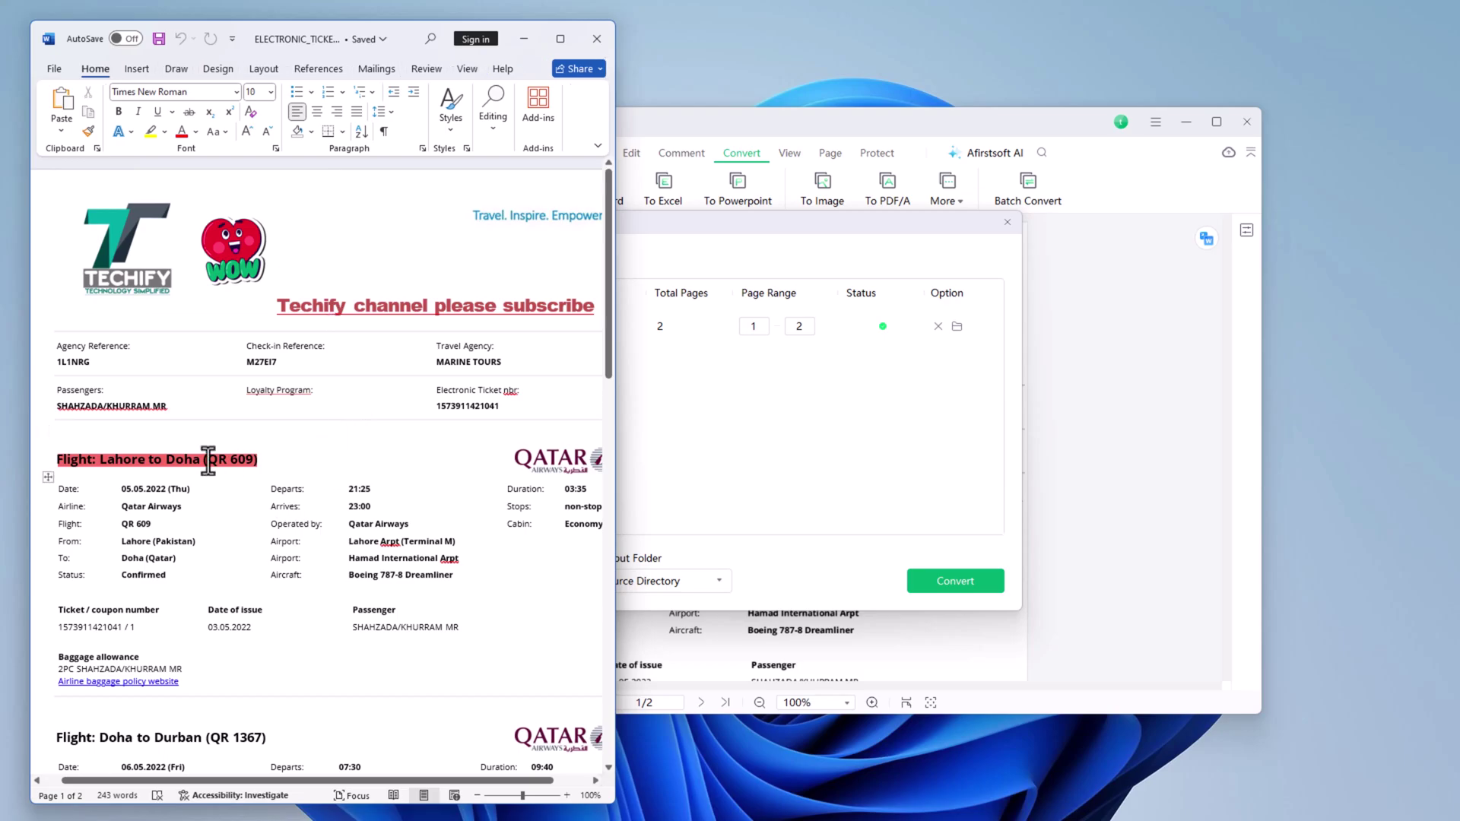
click(389, 476)
- Close Word to return to the annotated ticket PDF
click(607, 40)
scroll(840, 429, down, 2)
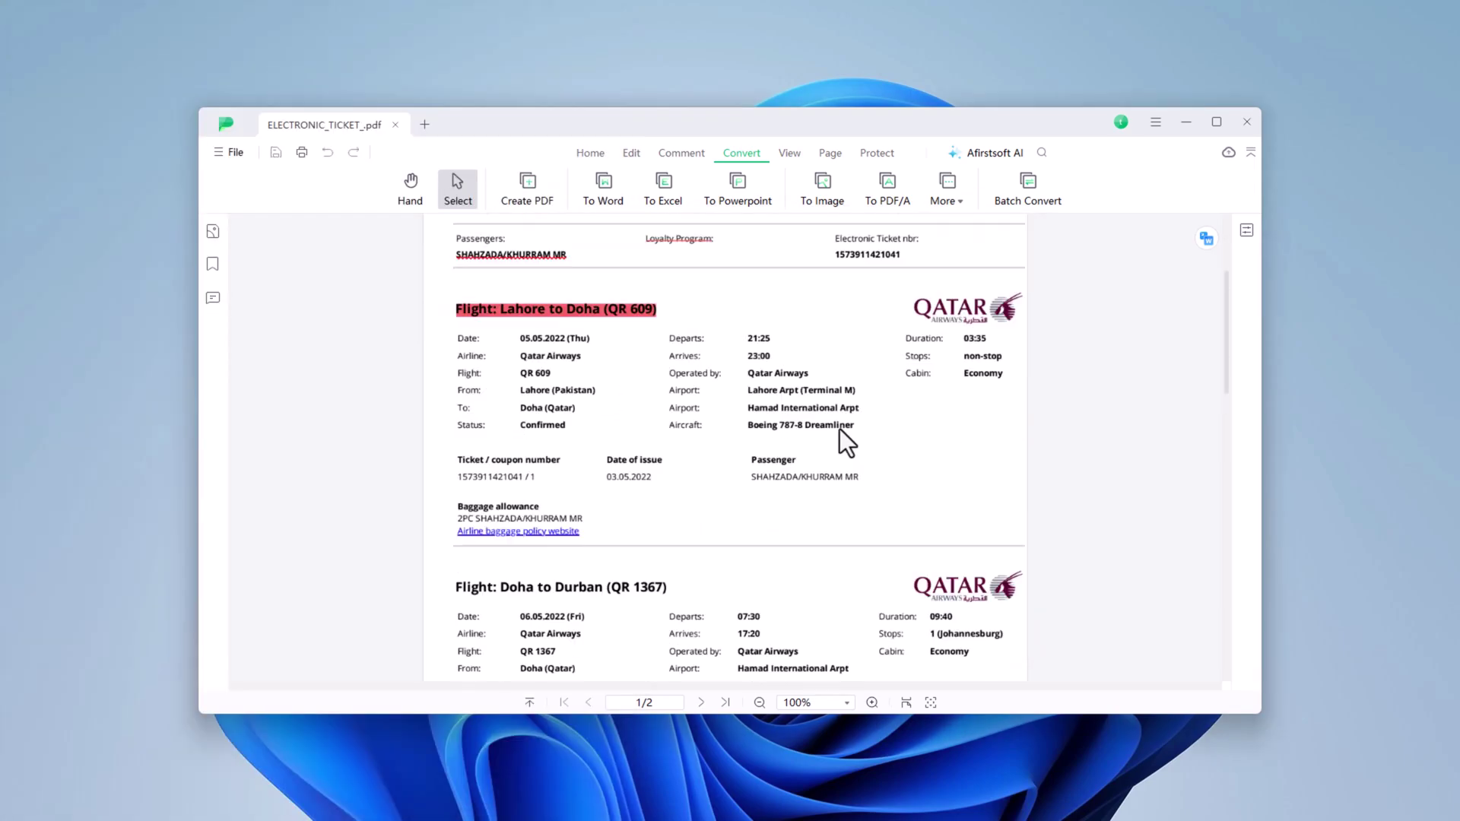
scroll(840, 429, up, 2)
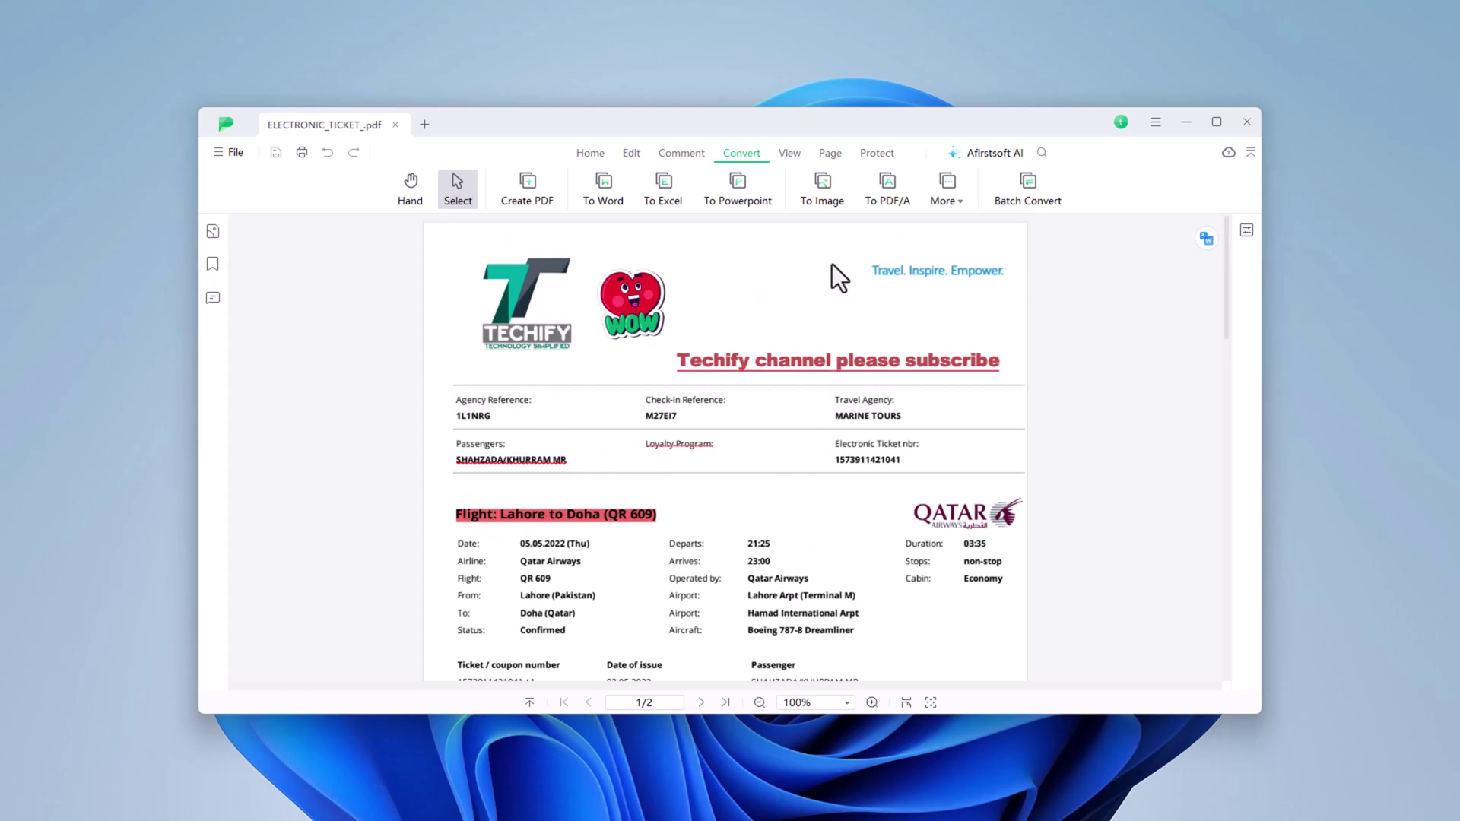
- Export the ticket pages as JPG images and view ELECTRONIC_TICKET__page1.jpg
click(826, 184)
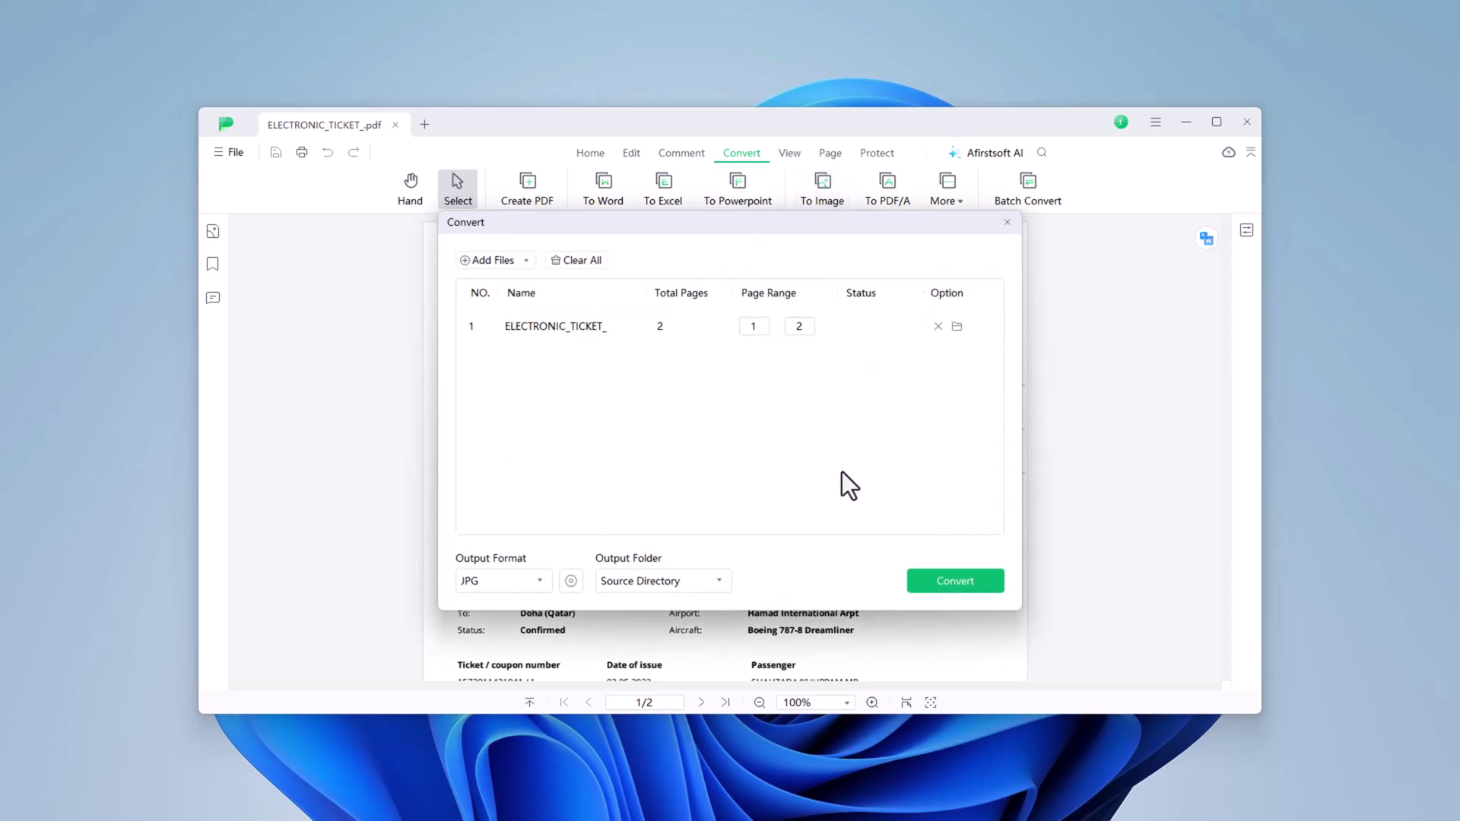
click(533, 586)
scroll(514, 684, down, 3)
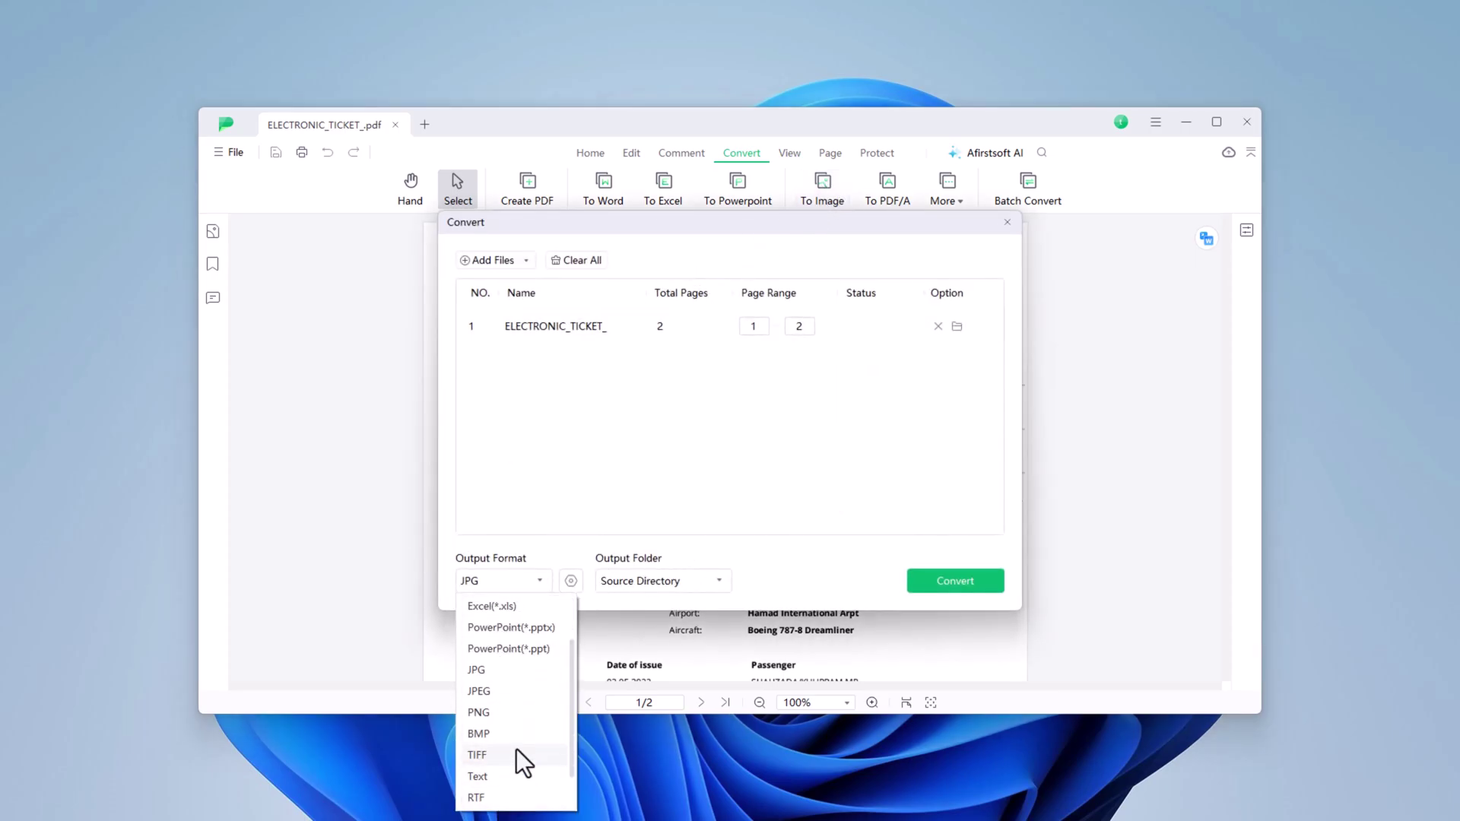
click(705, 483)
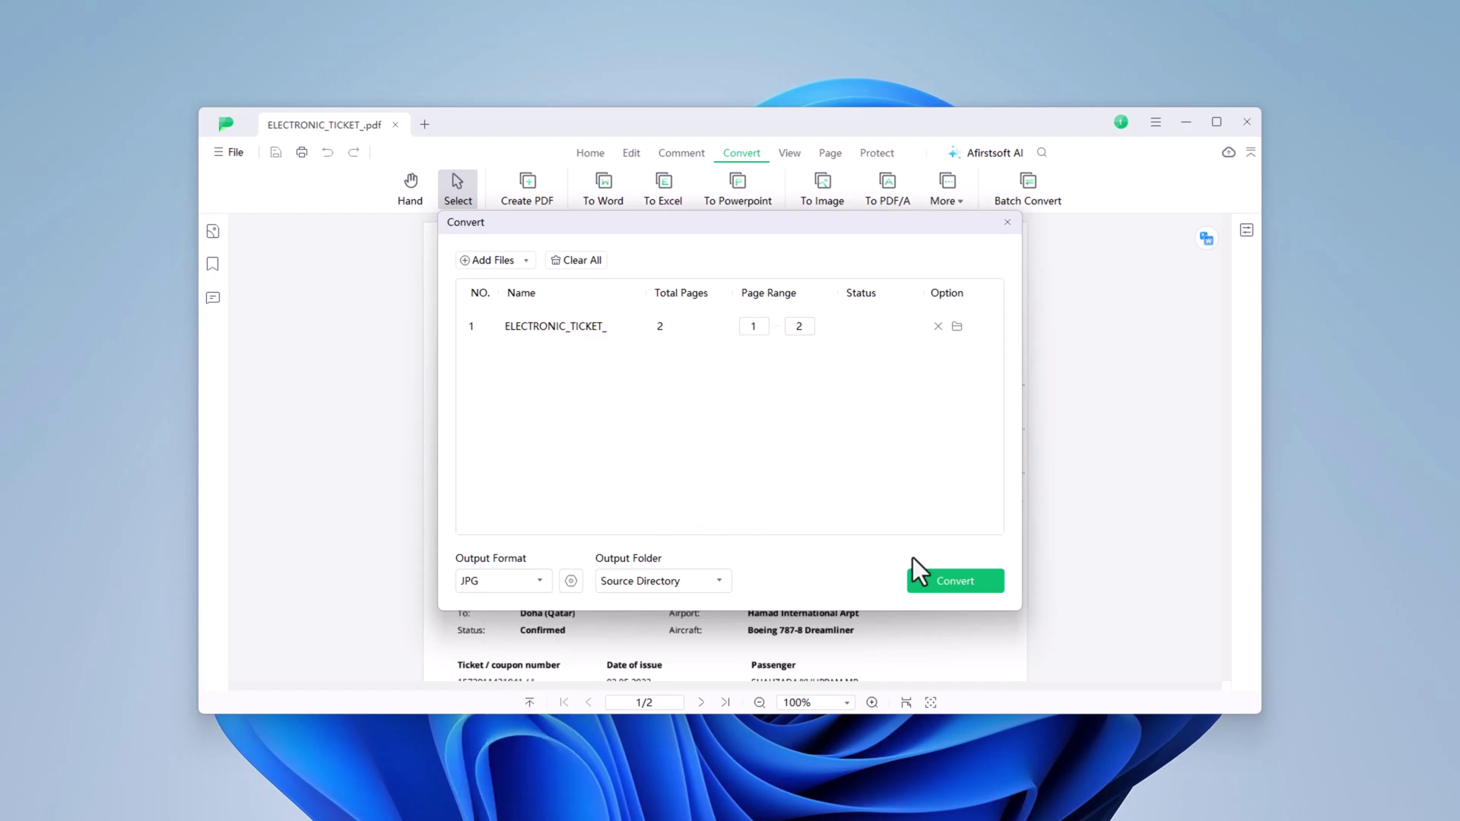
click(948, 581)
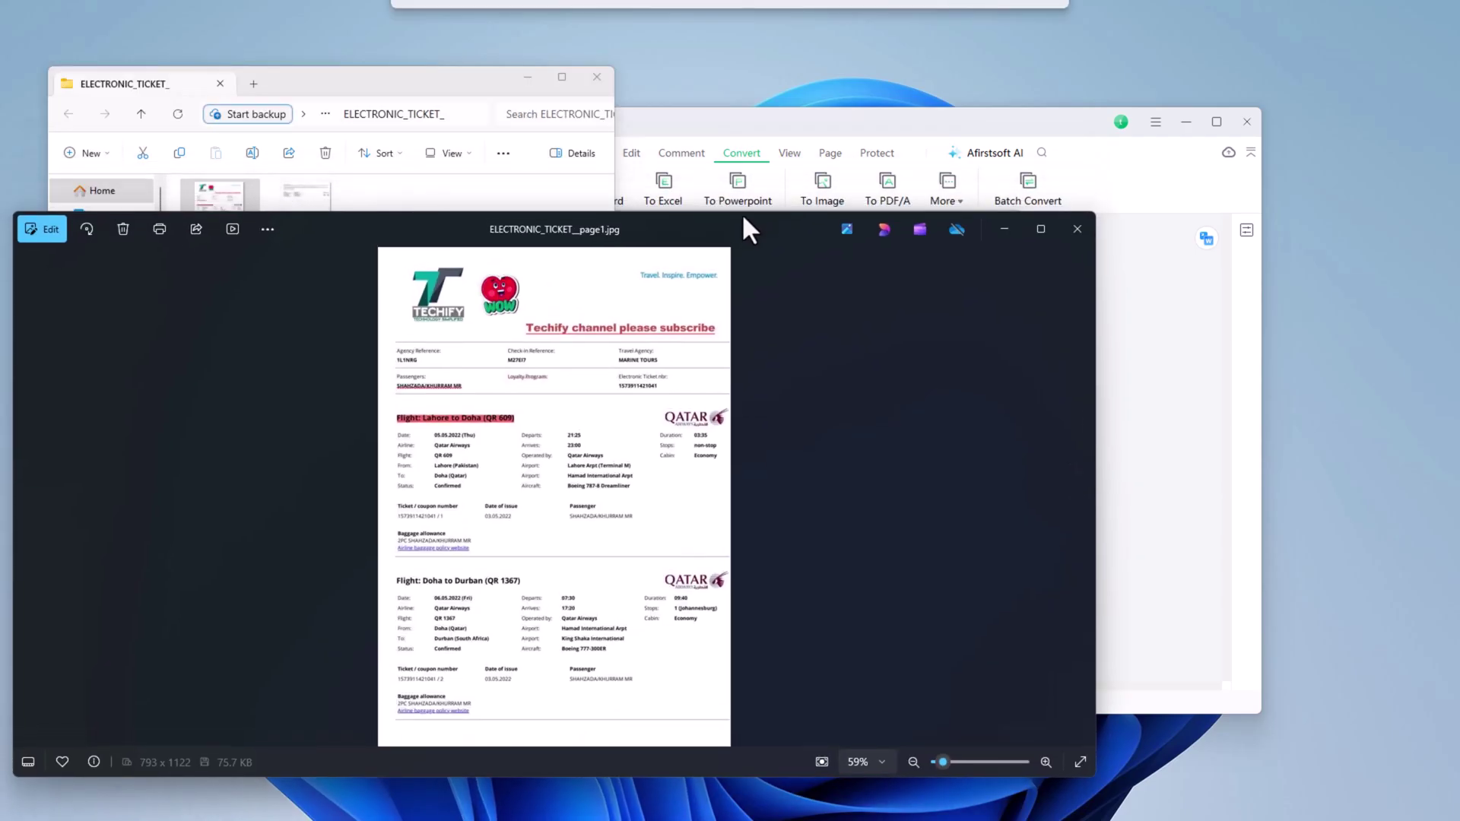
drag(743, 218, 747, 218)
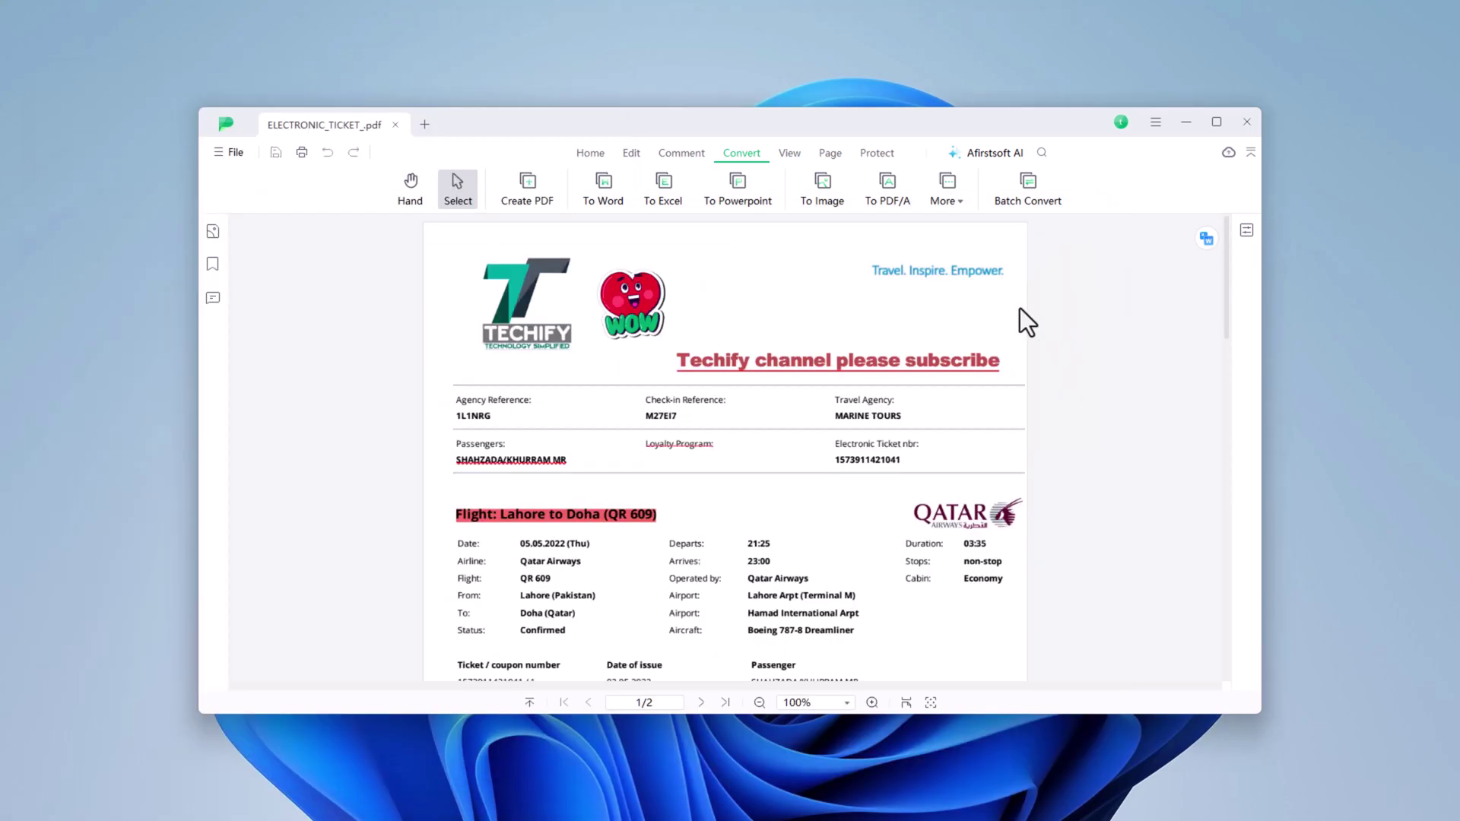
- Show the ticket's pages as thumbnails and select the first and second pages
click(825, 153)
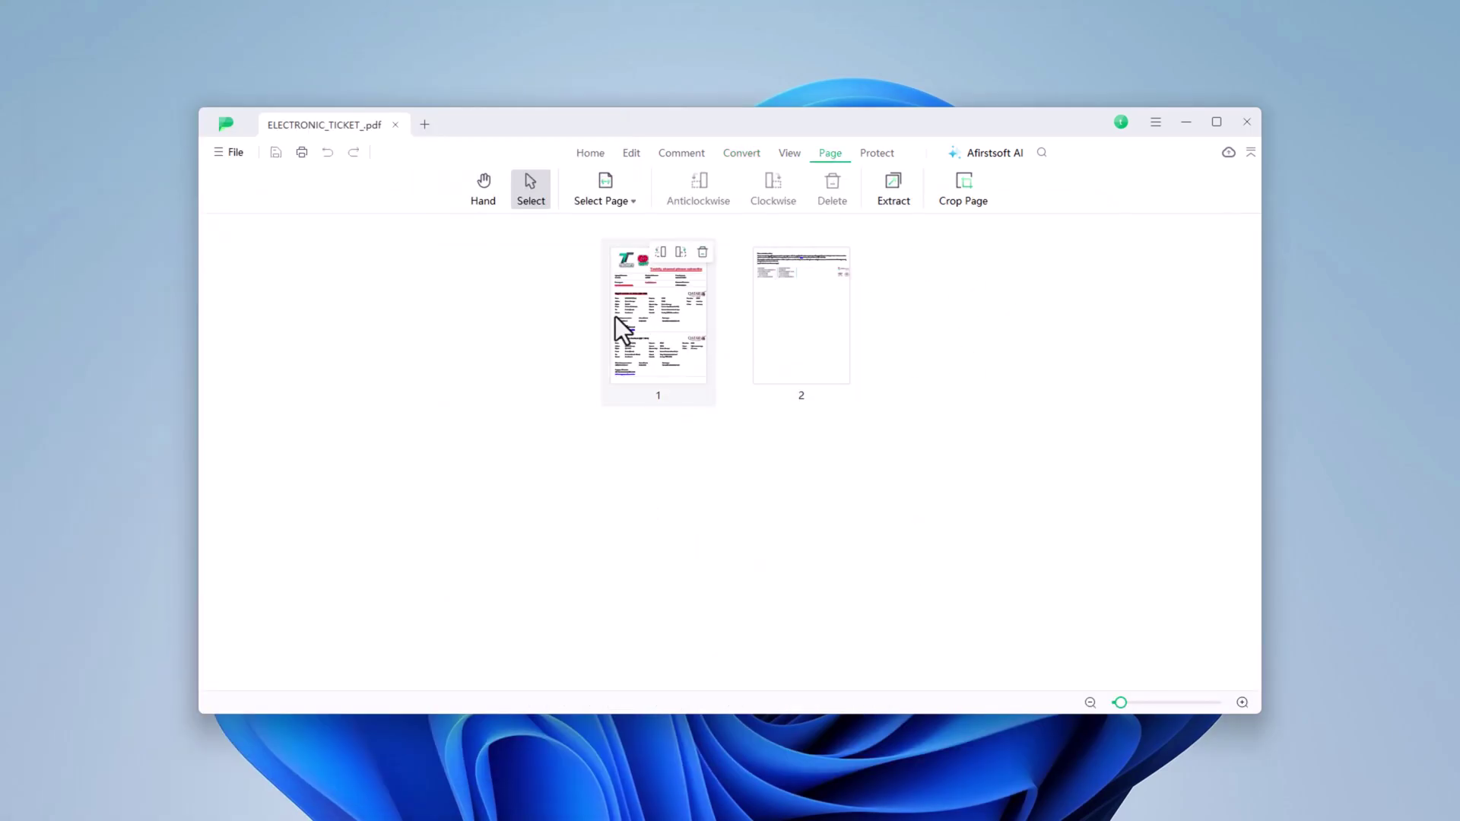
click(692, 318)
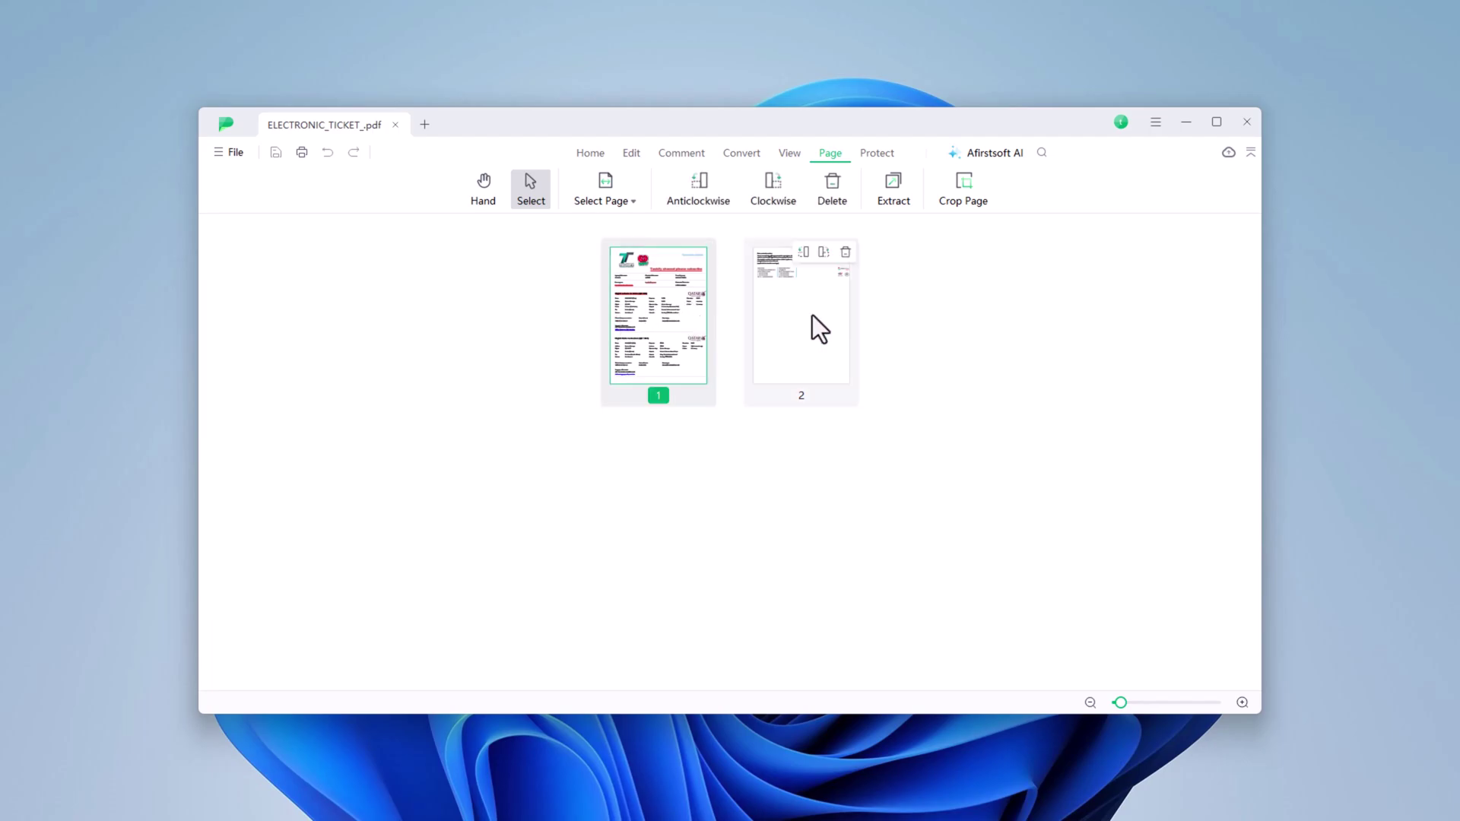
click(813, 314)
click(689, 316)
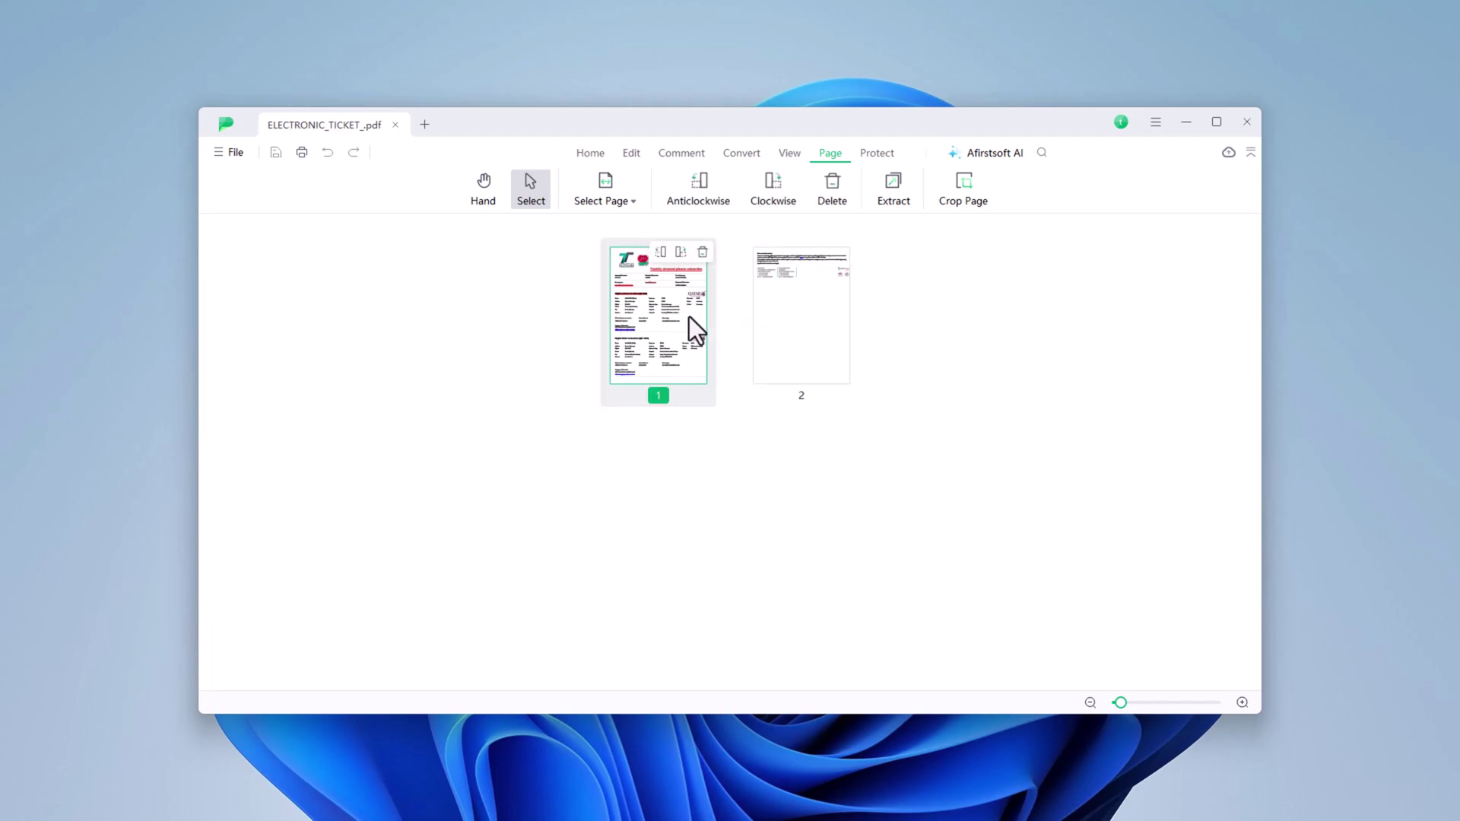
click(619, 200)
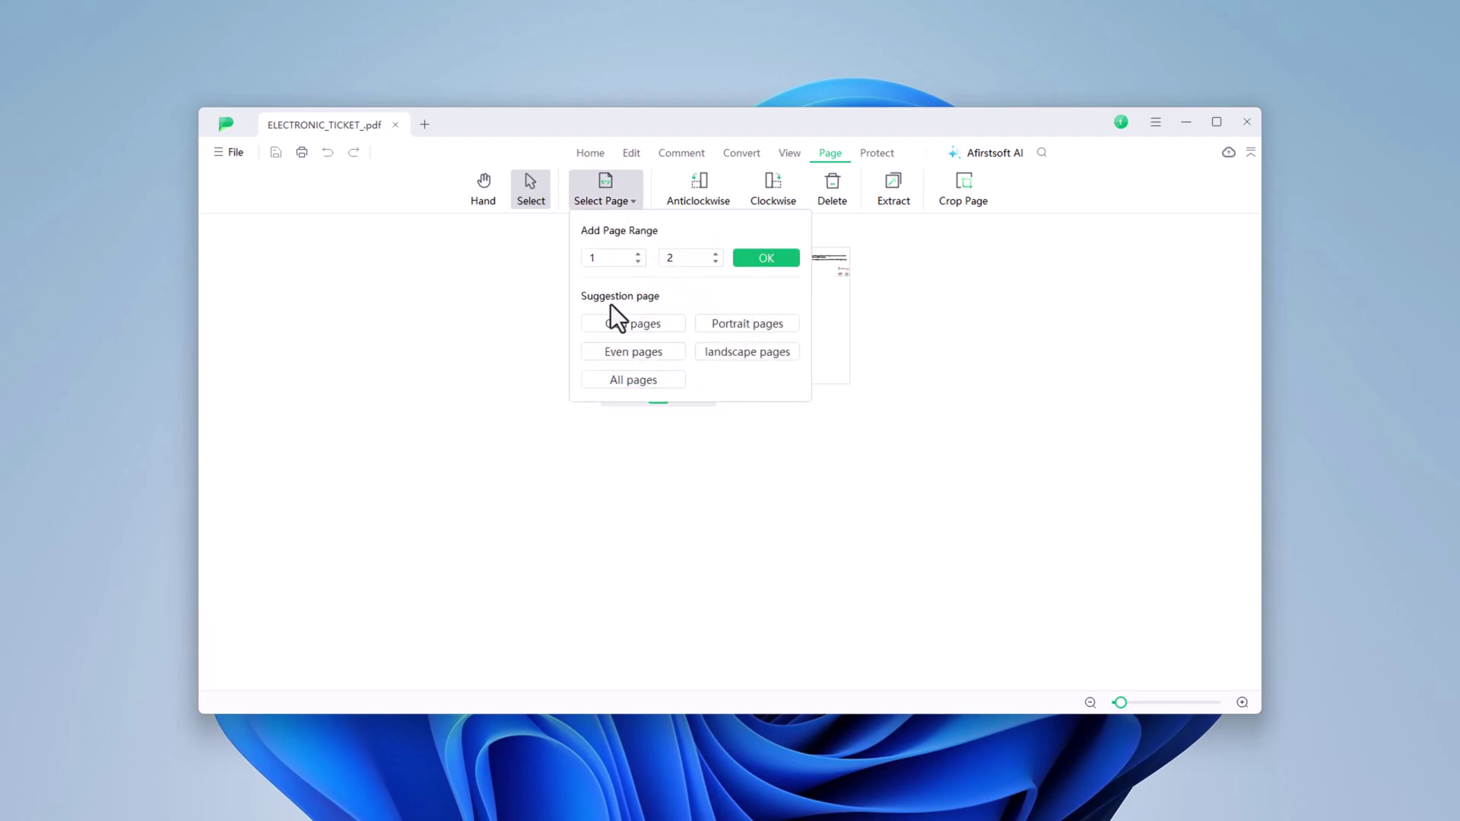
- Rotate page 1 anticlockwise and back upright, then delete page 2
click(712, 190)
click(712, 188)
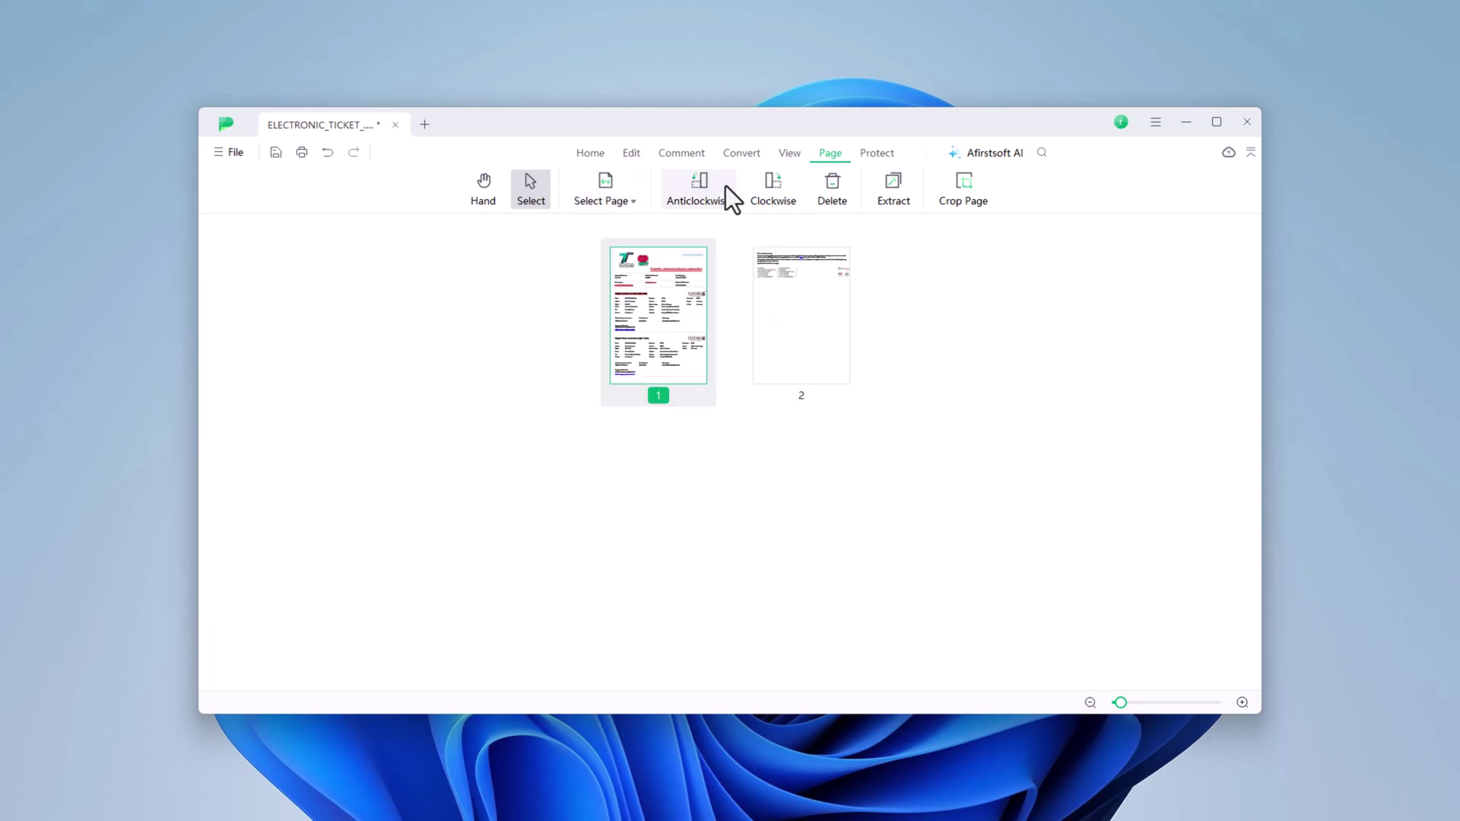
click(779, 184)
click(779, 184)
click(830, 189)
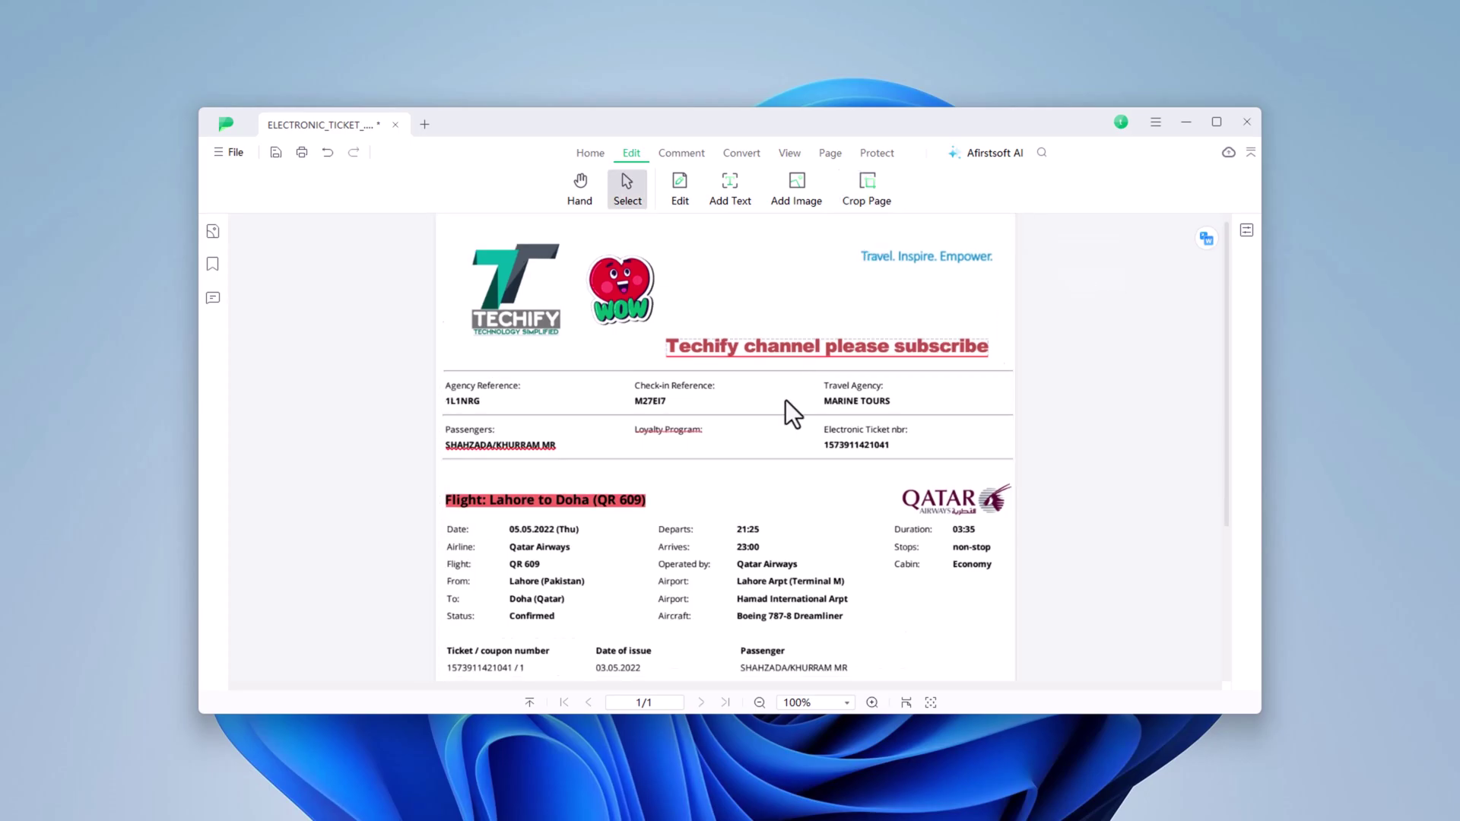
scroll(791, 392, up, 1)
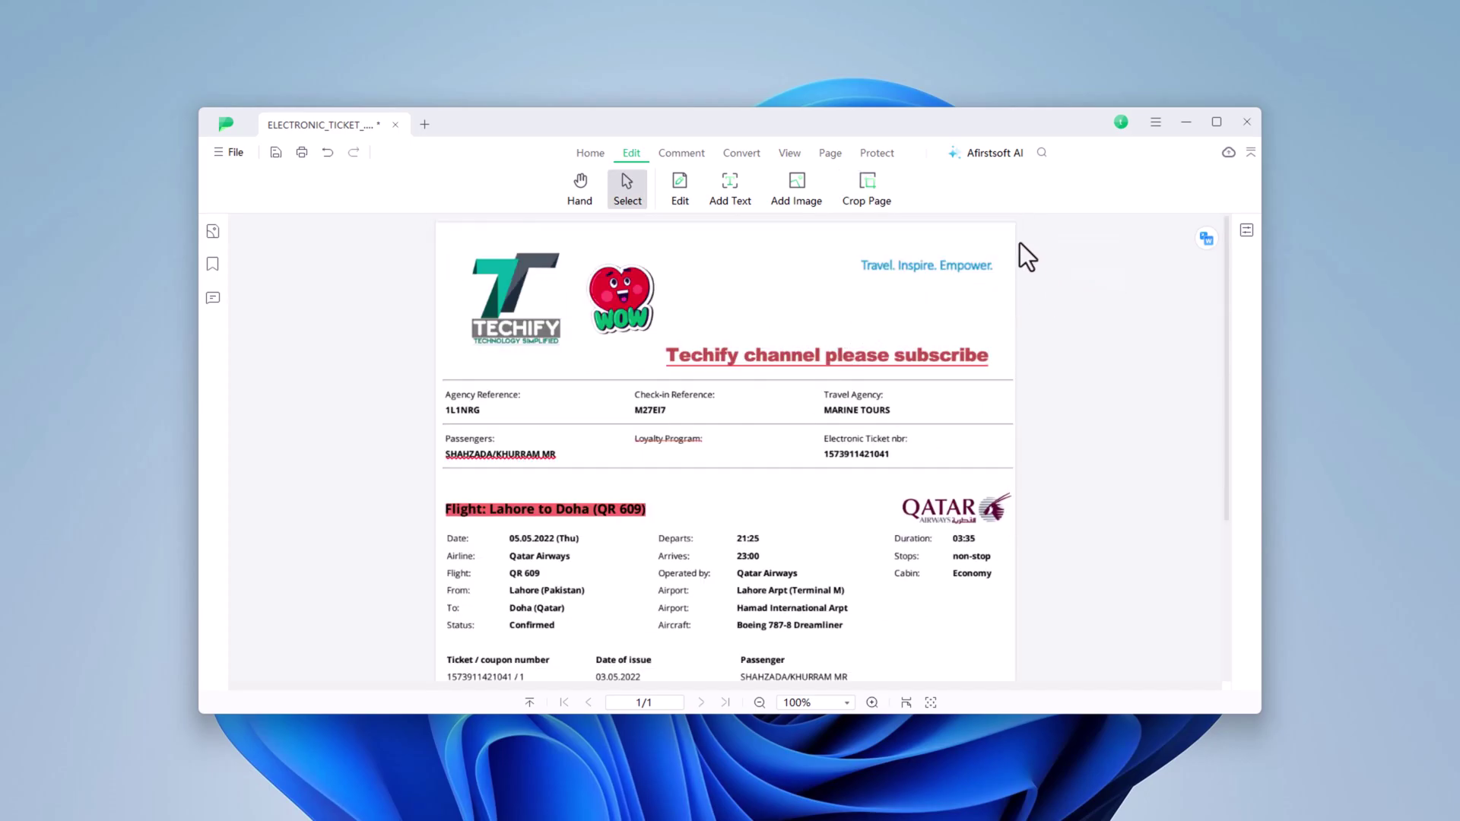
- Encrypt the ticket with an open password and an editing password restricting print, copy and page changes
click(876, 156)
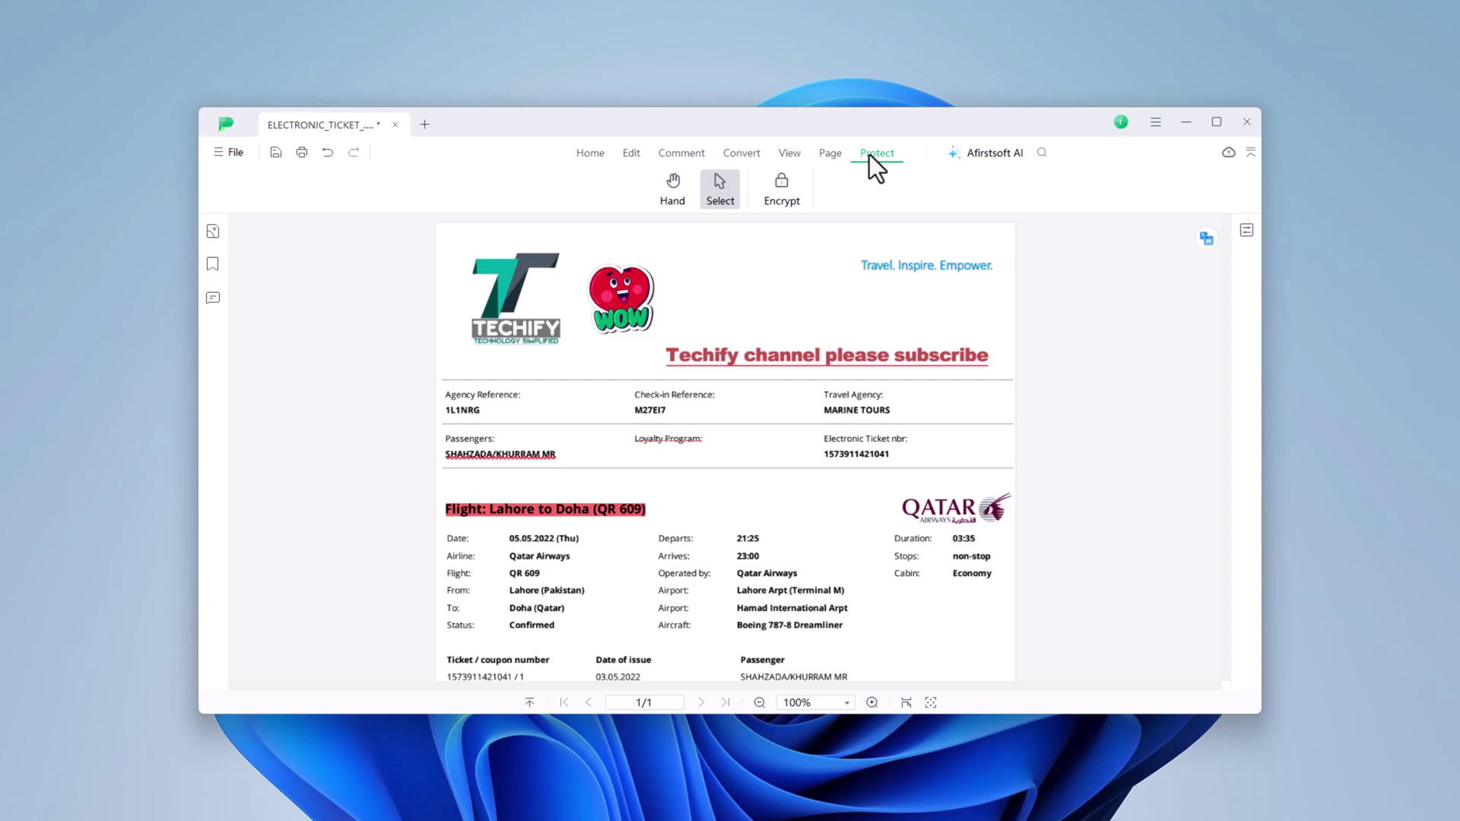
click(785, 191)
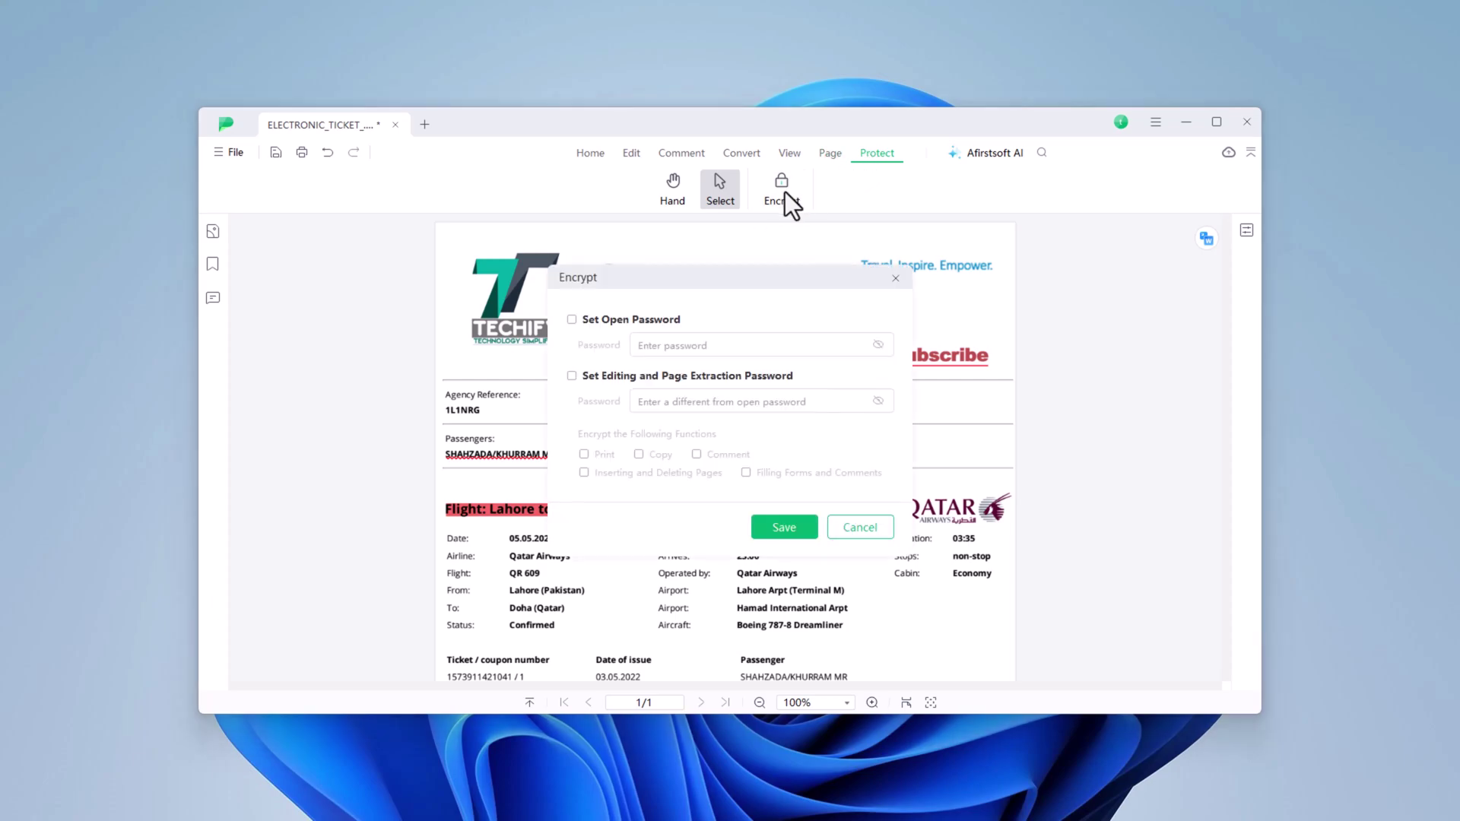
click(572, 320)
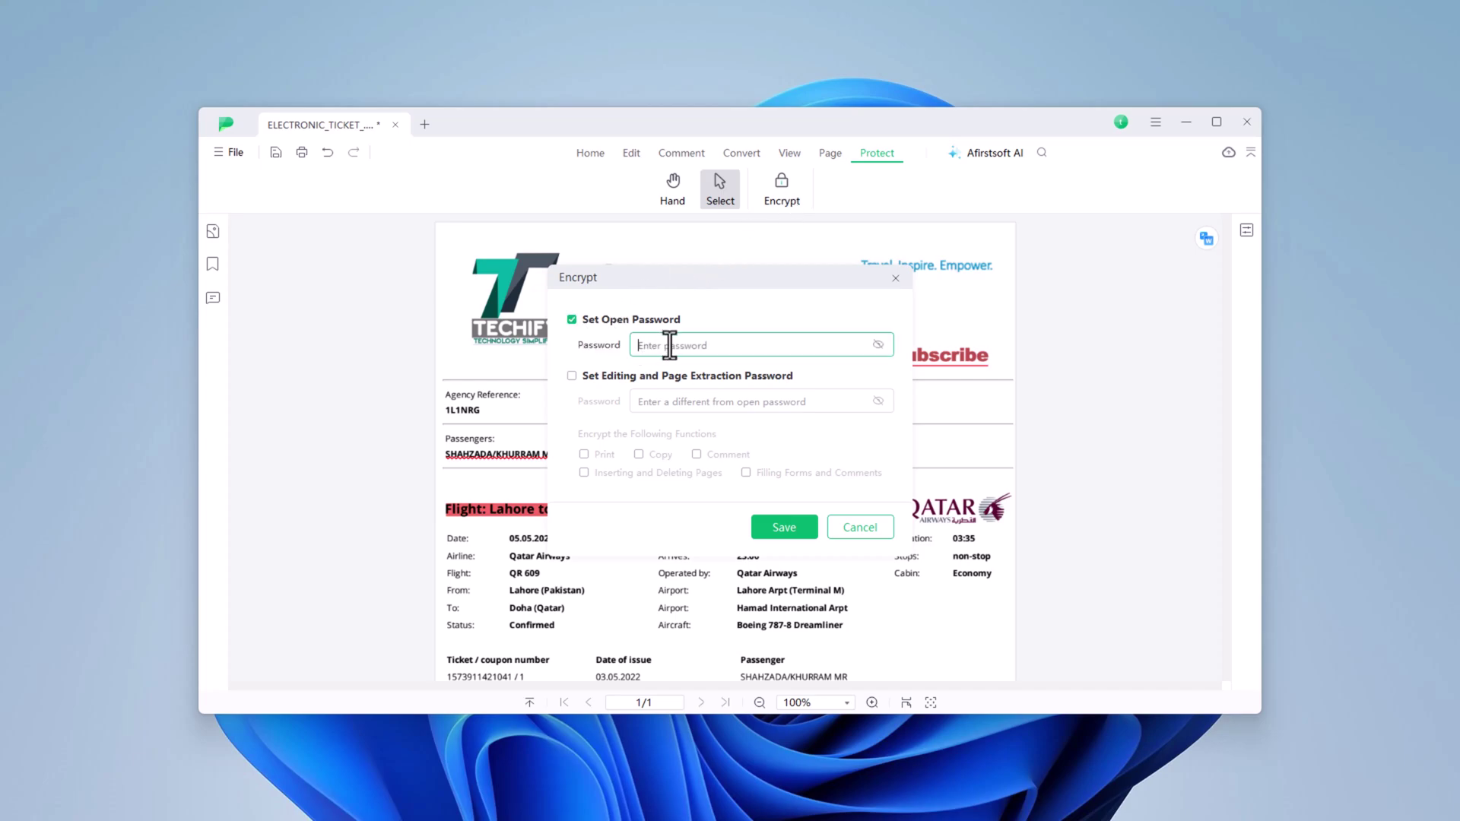
text(12345)
click(582, 377)
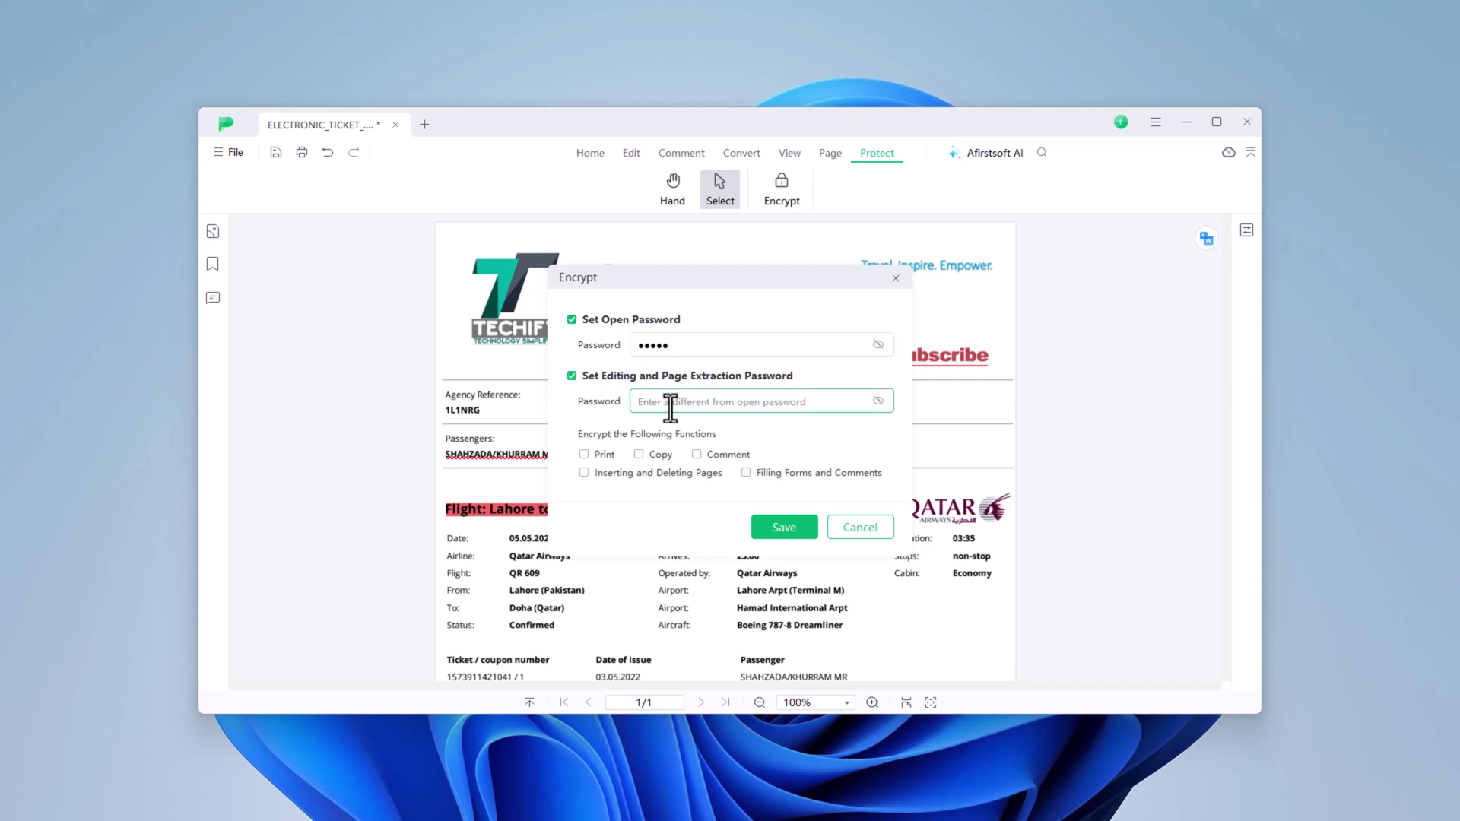
text(123456)
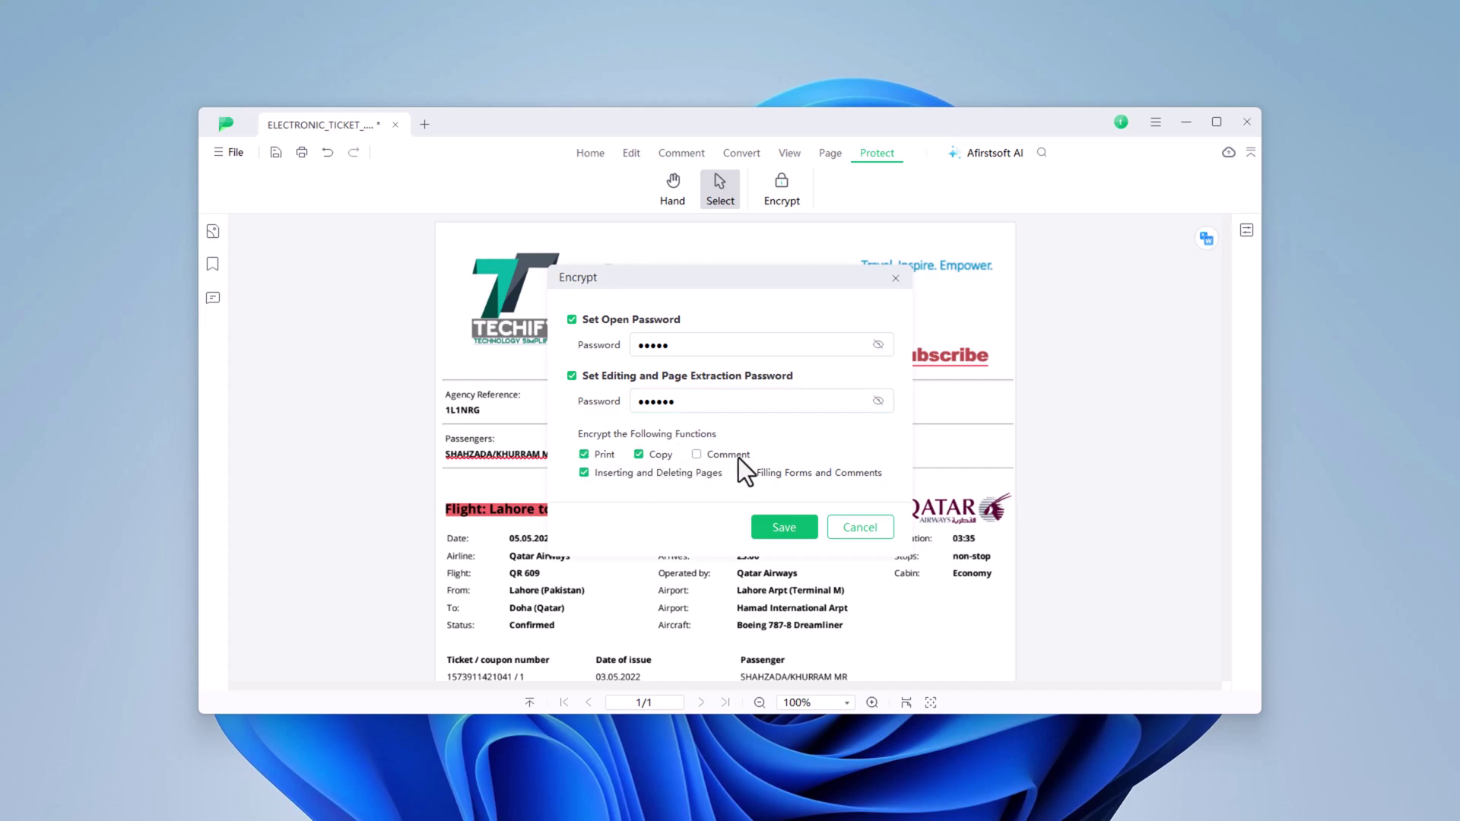
click(790, 525)
- Scroll the ticket, then select and deselect the Techify header image
scroll(965, 418, down, 3)
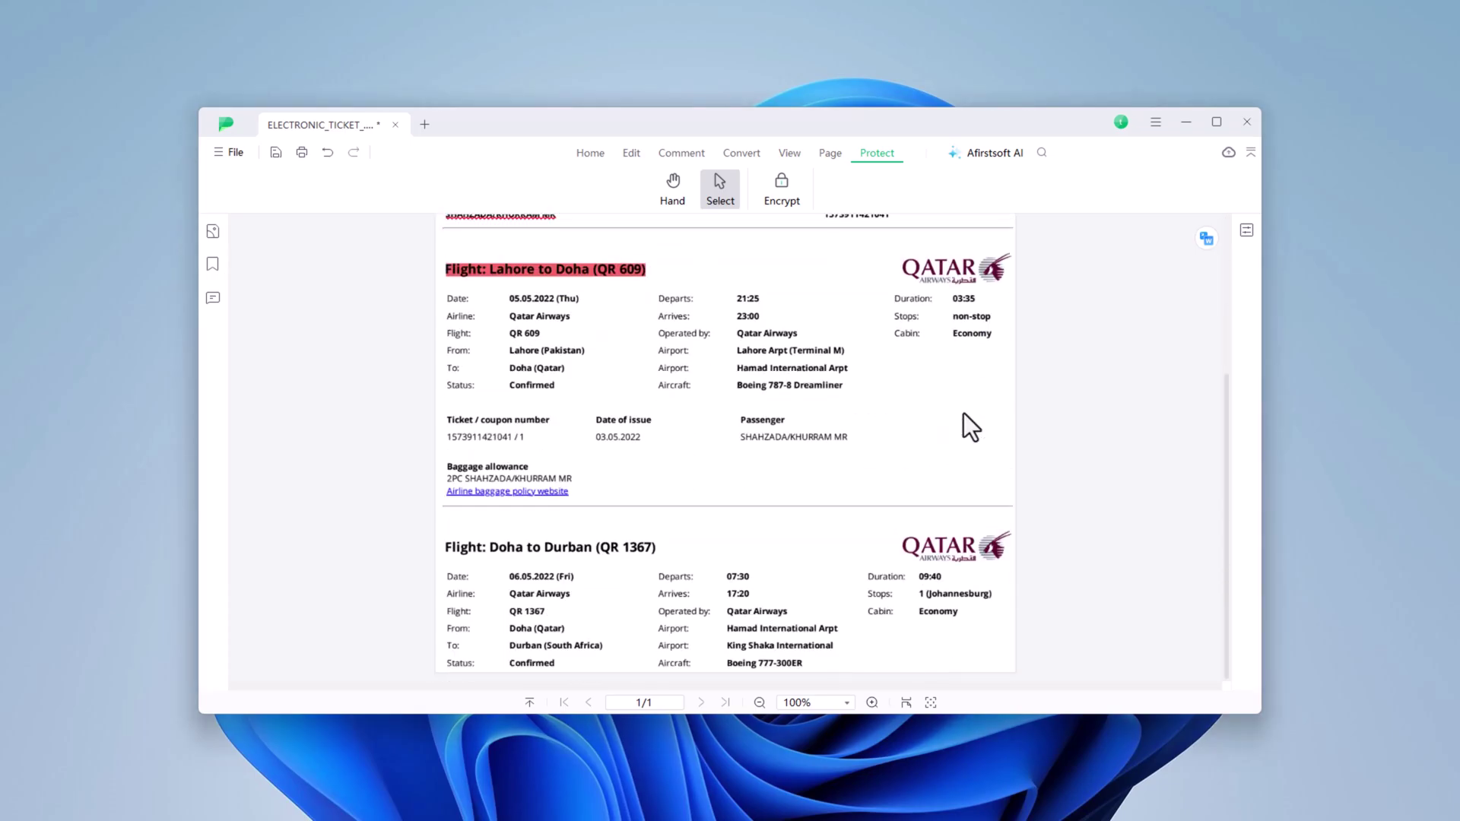
scroll(964, 414, up, 3)
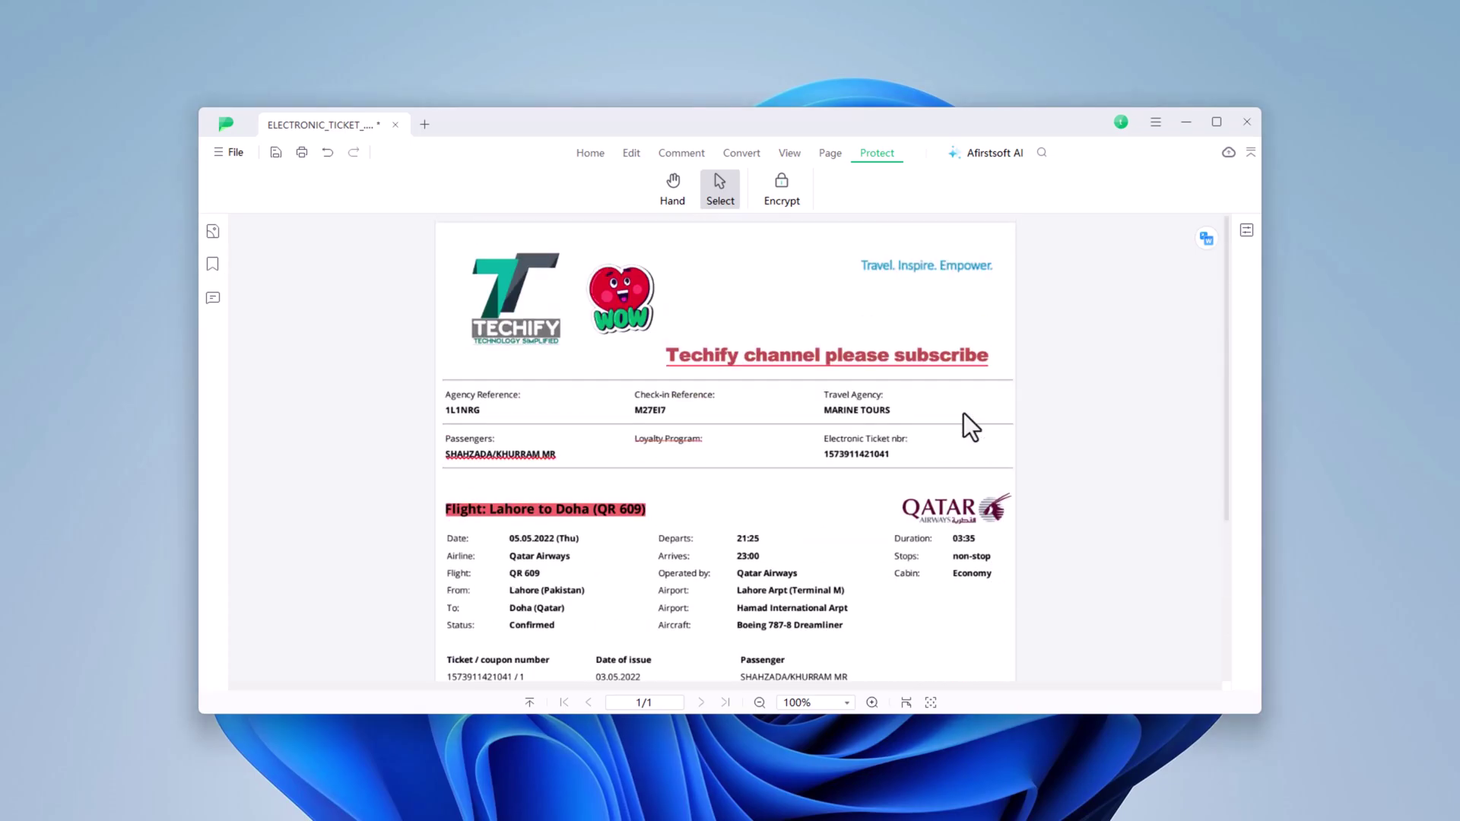
click(952, 303)
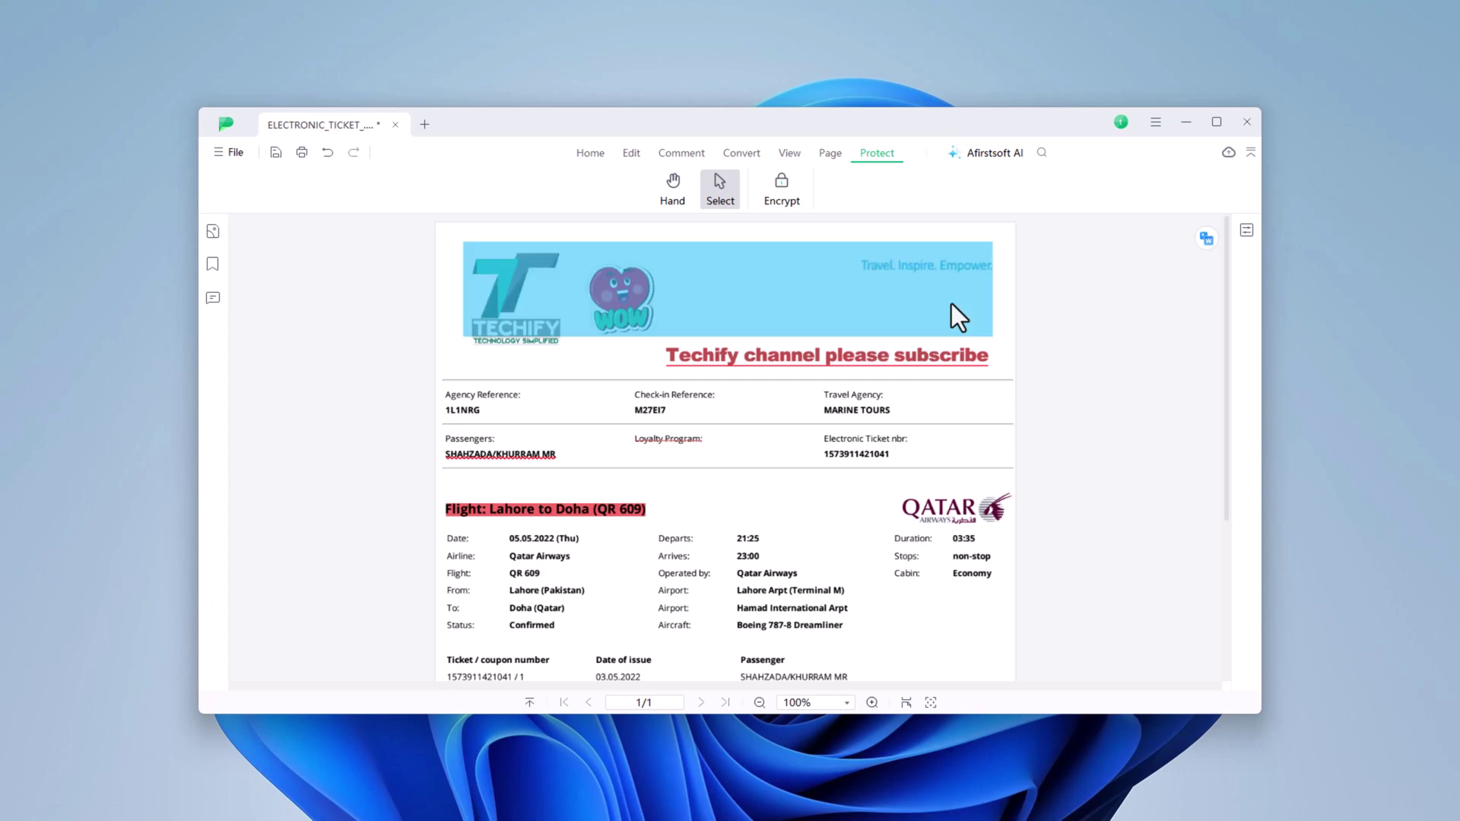
click(995, 349)
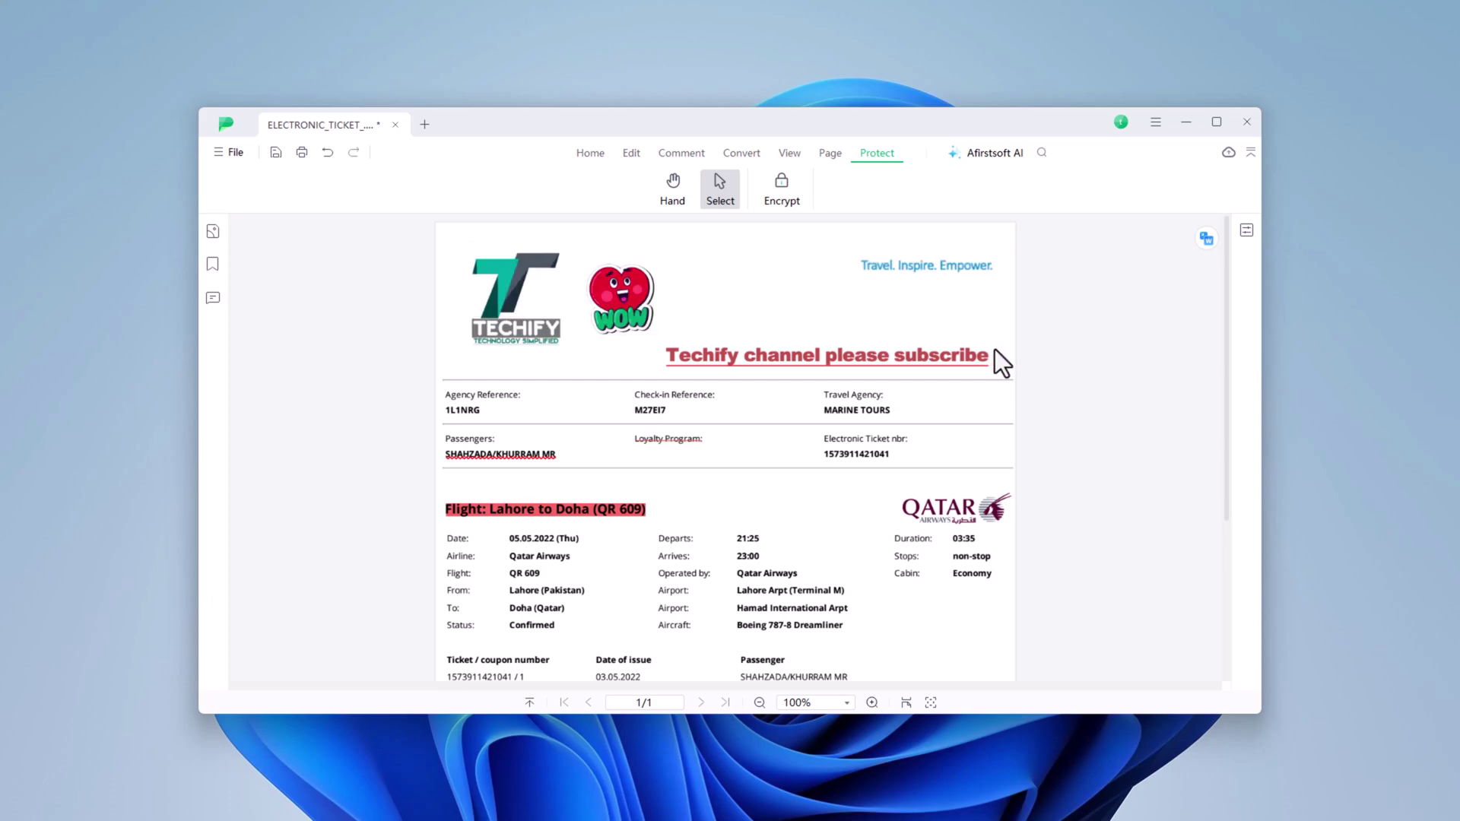
- Start an Afirstsoft AI session on the ticket, saving the changes first
click(1000, 153)
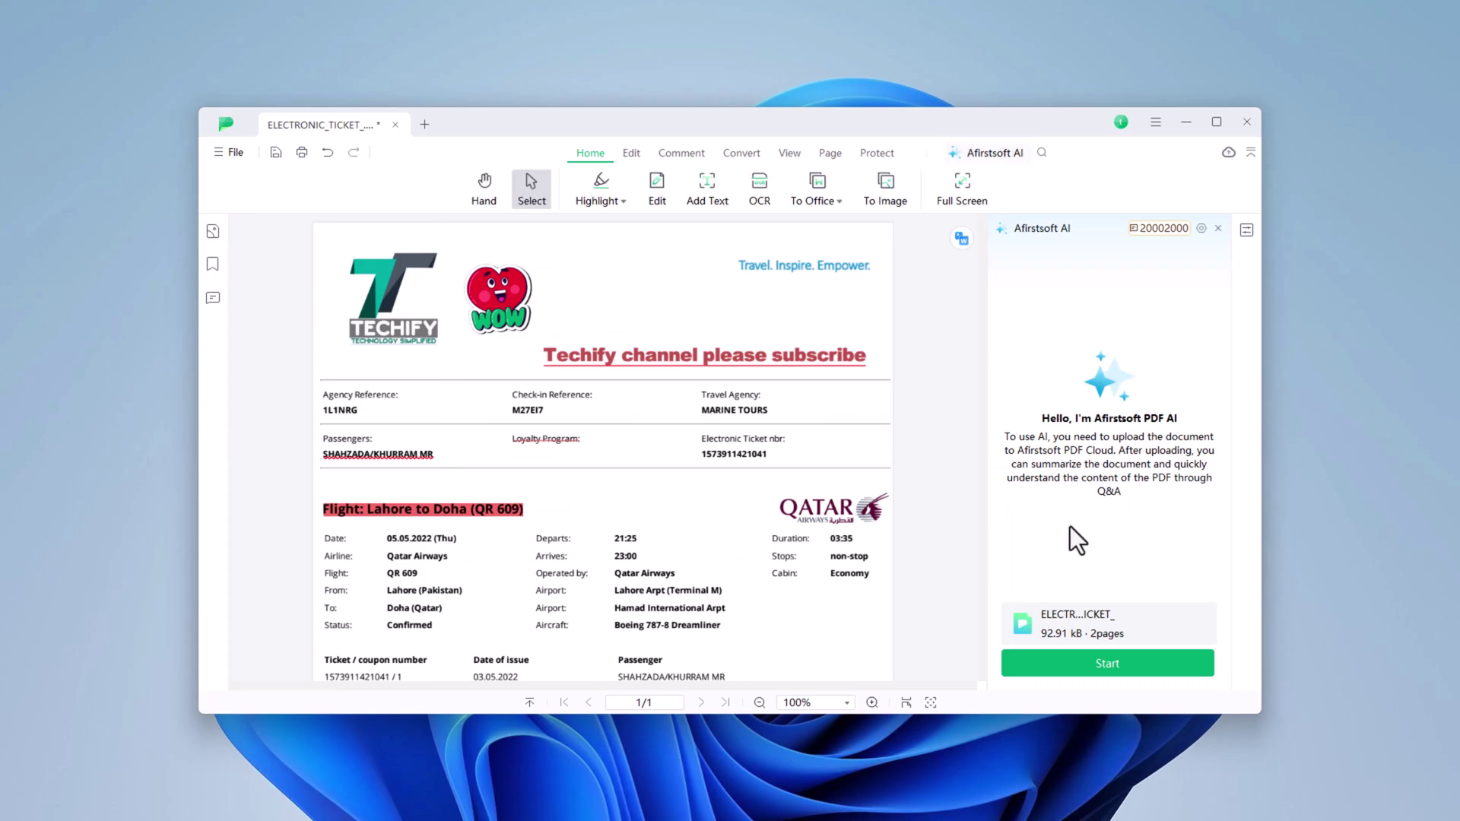
click(1112, 665)
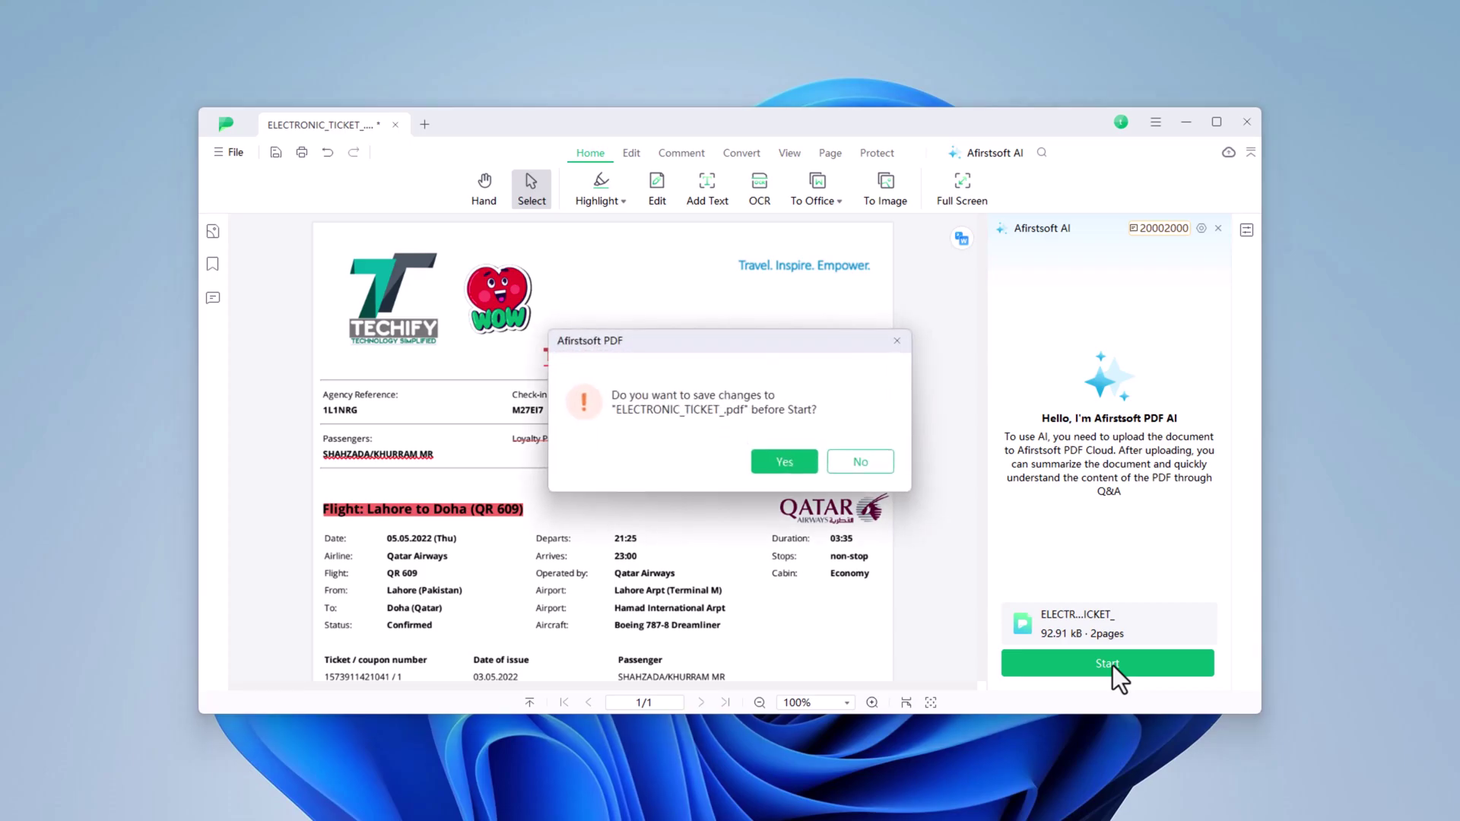
click(763, 452)
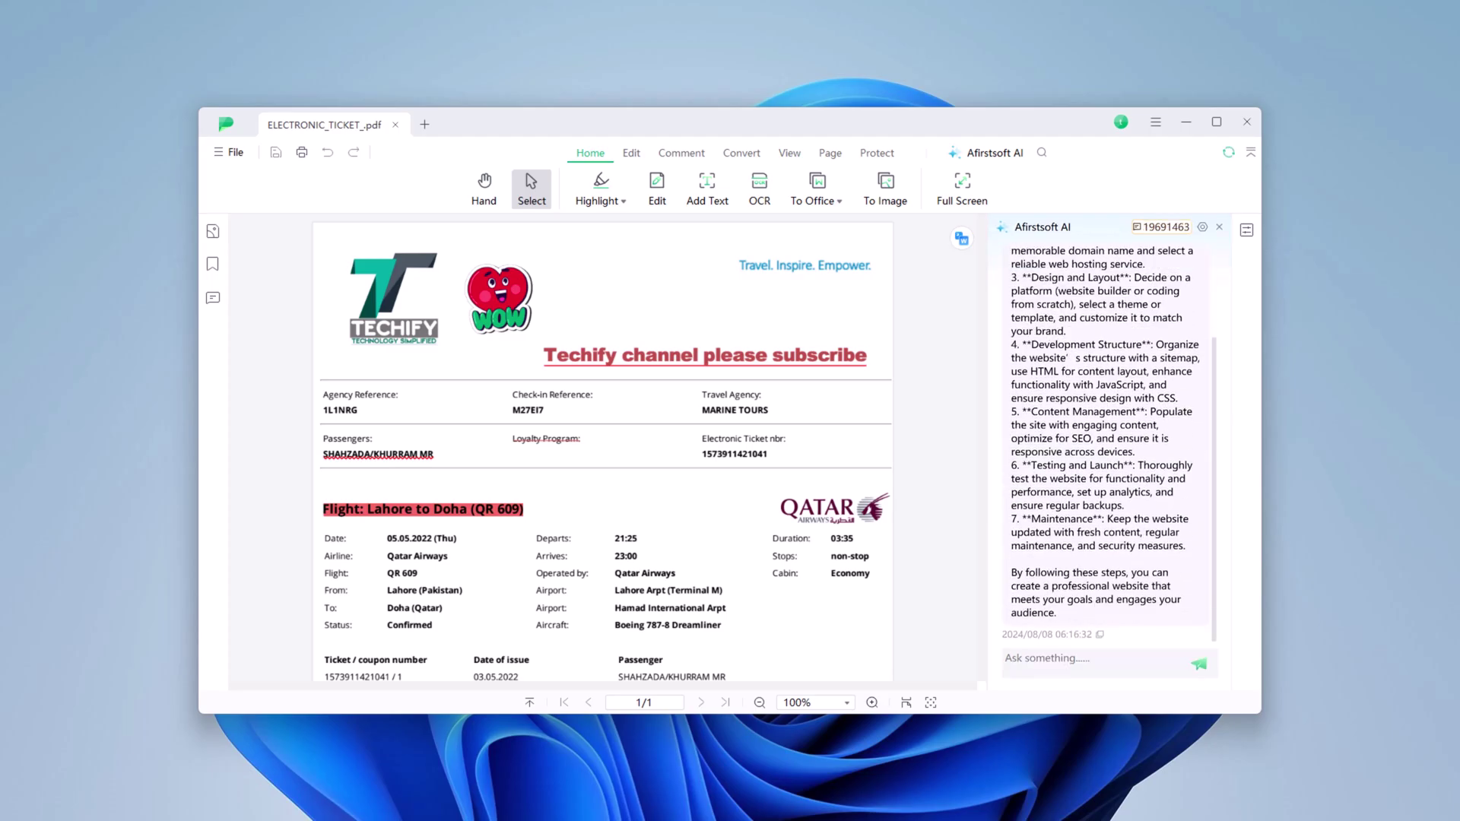
- Ask the AI to 'summarize my document in few words' and 'explain website designand layout'
click(1084, 669)
text(summarize my document in few words)
key(Return)
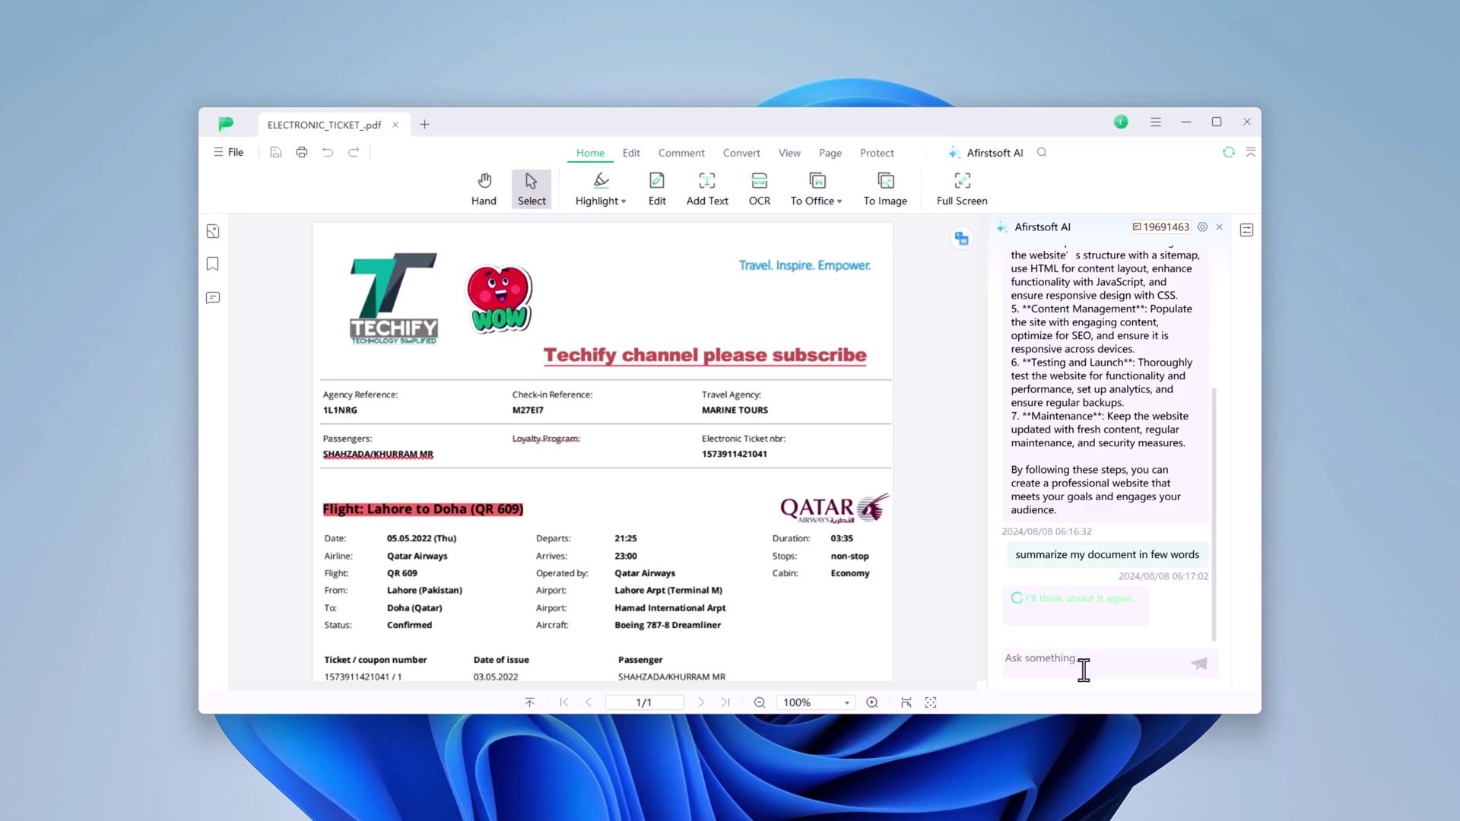
text(explain website)
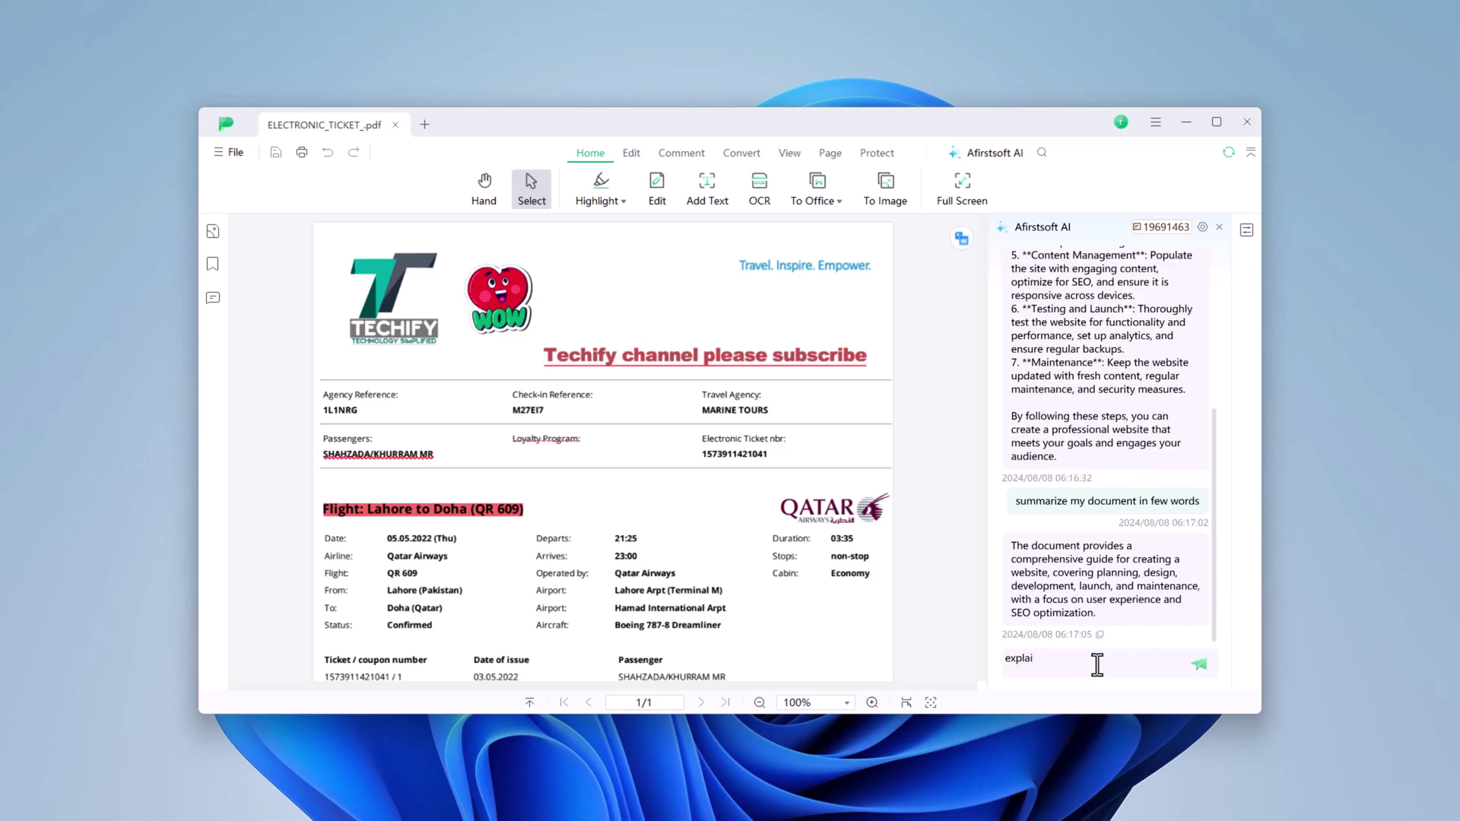
text( designand layout)
key(Return)
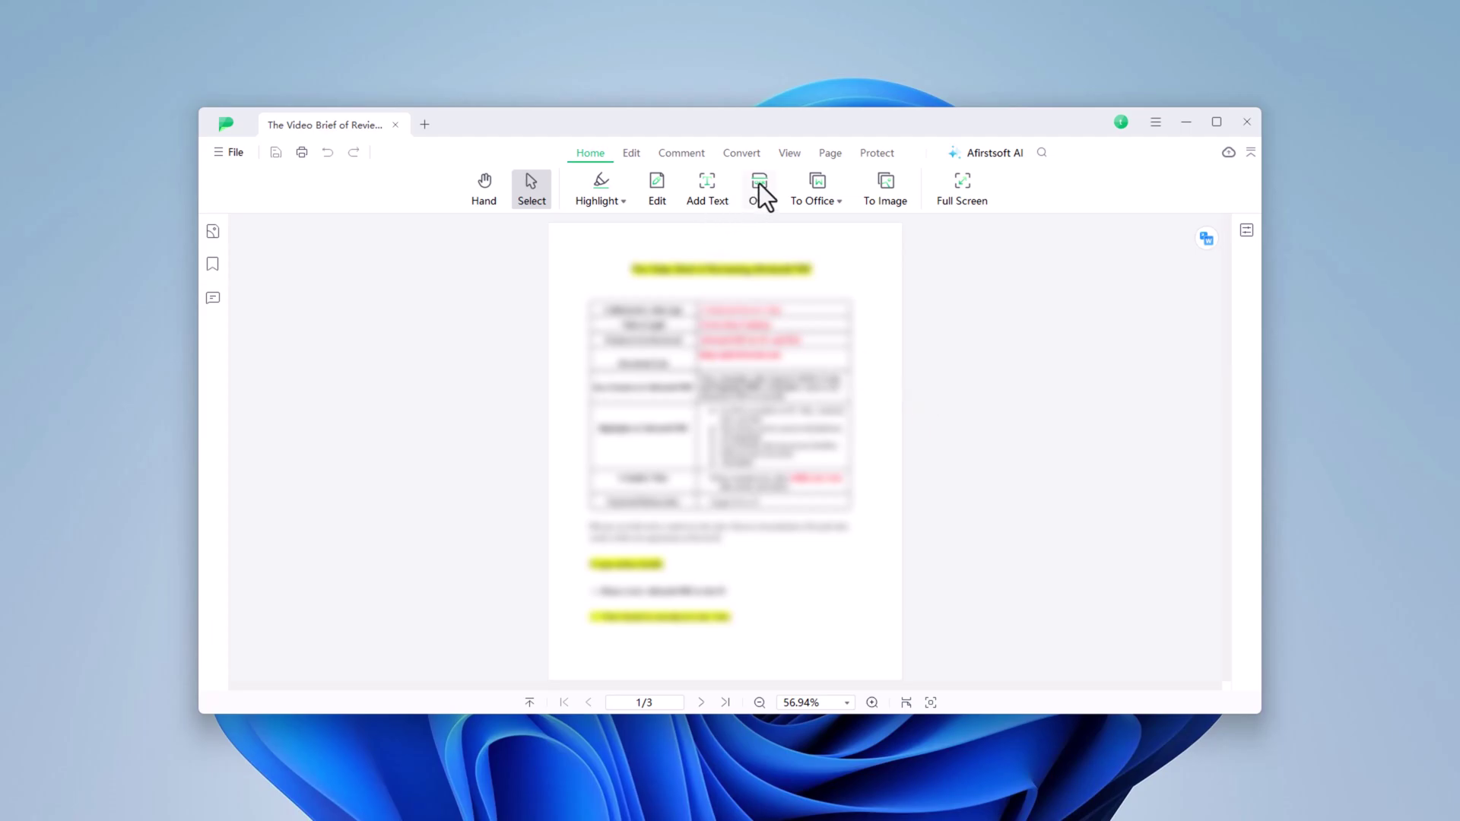
- Run OCR on the brief's current page as editable English text
click(758, 188)
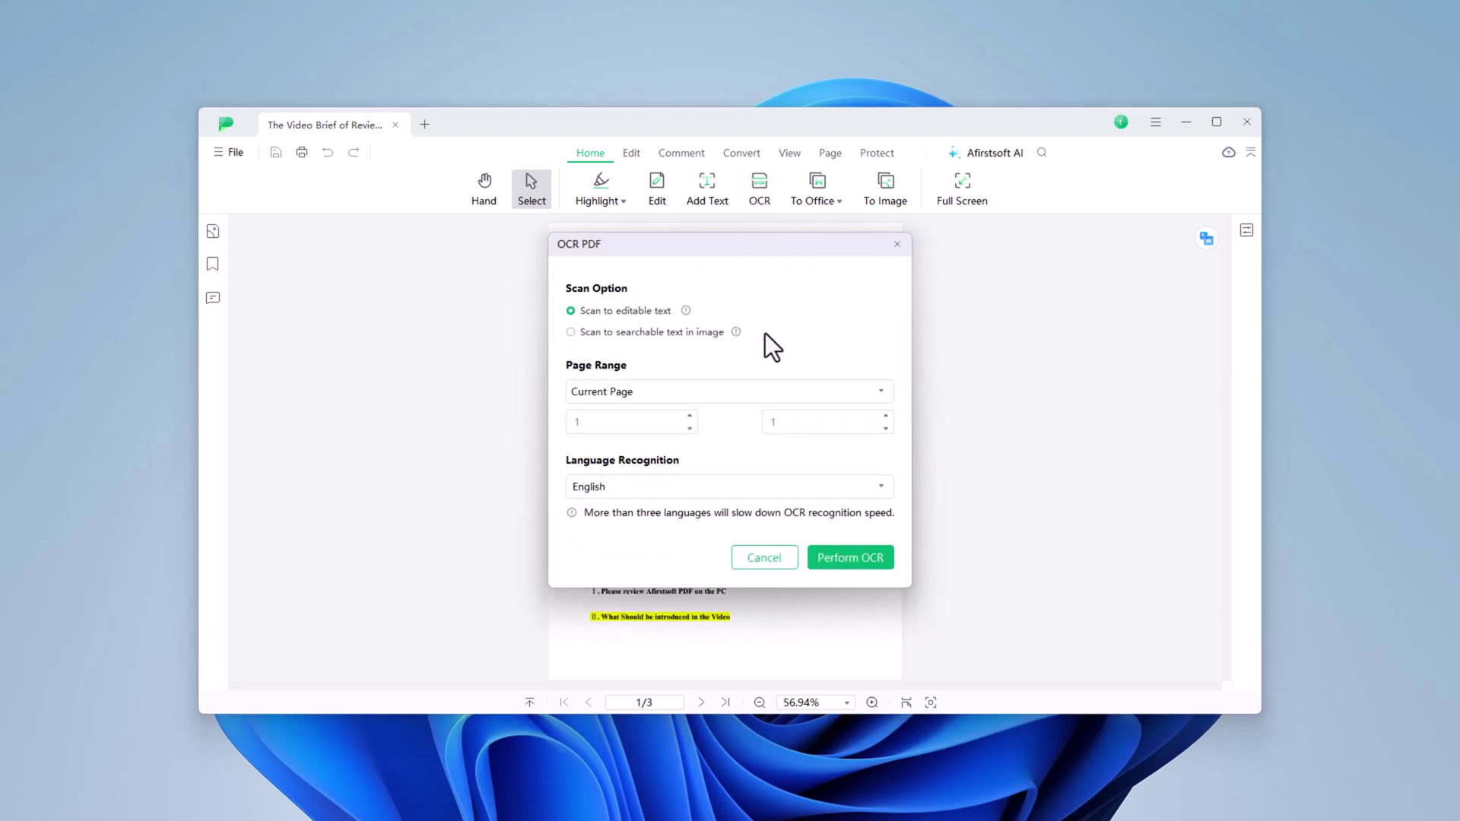
click(848, 560)
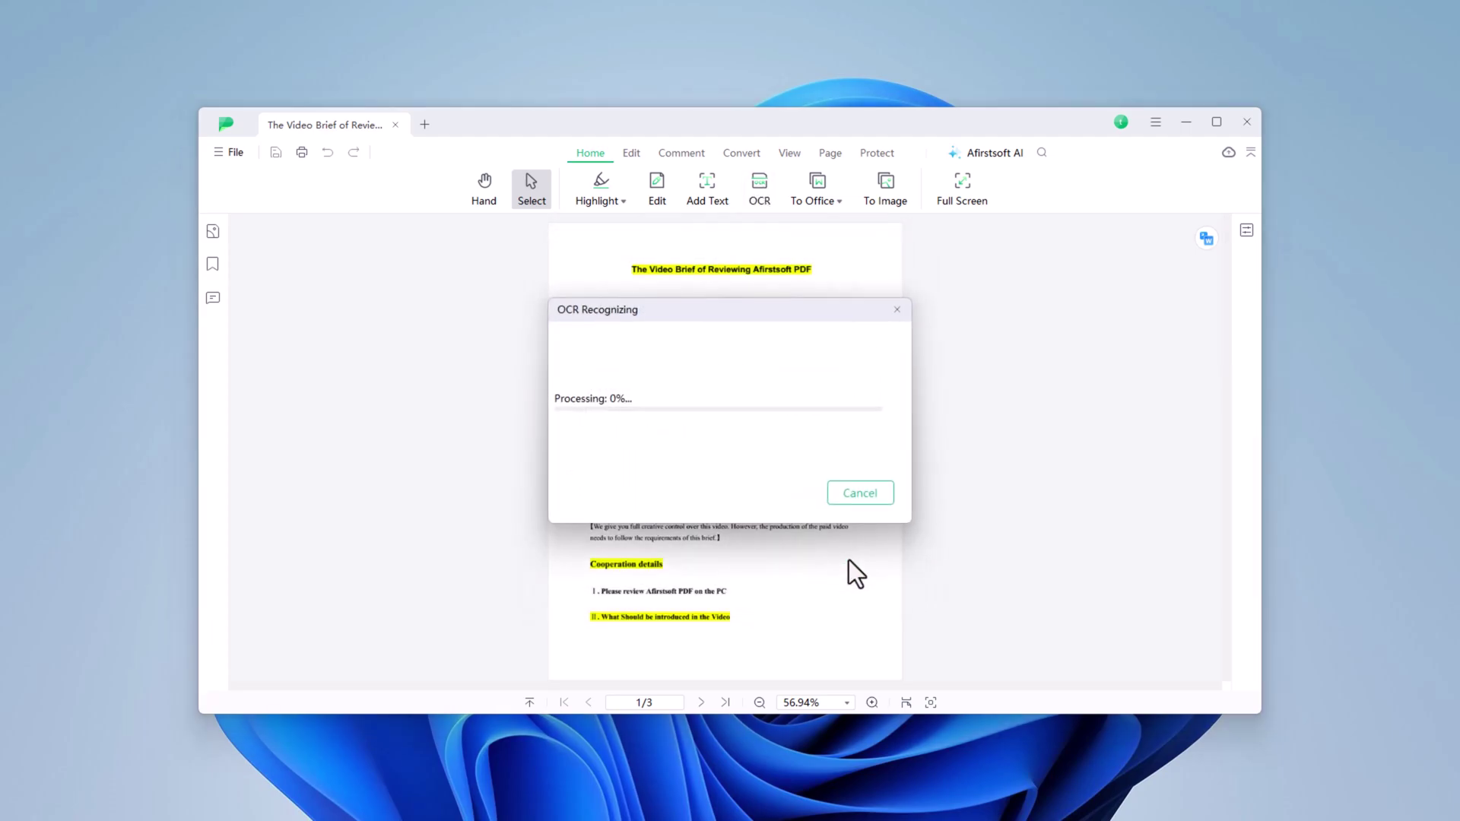